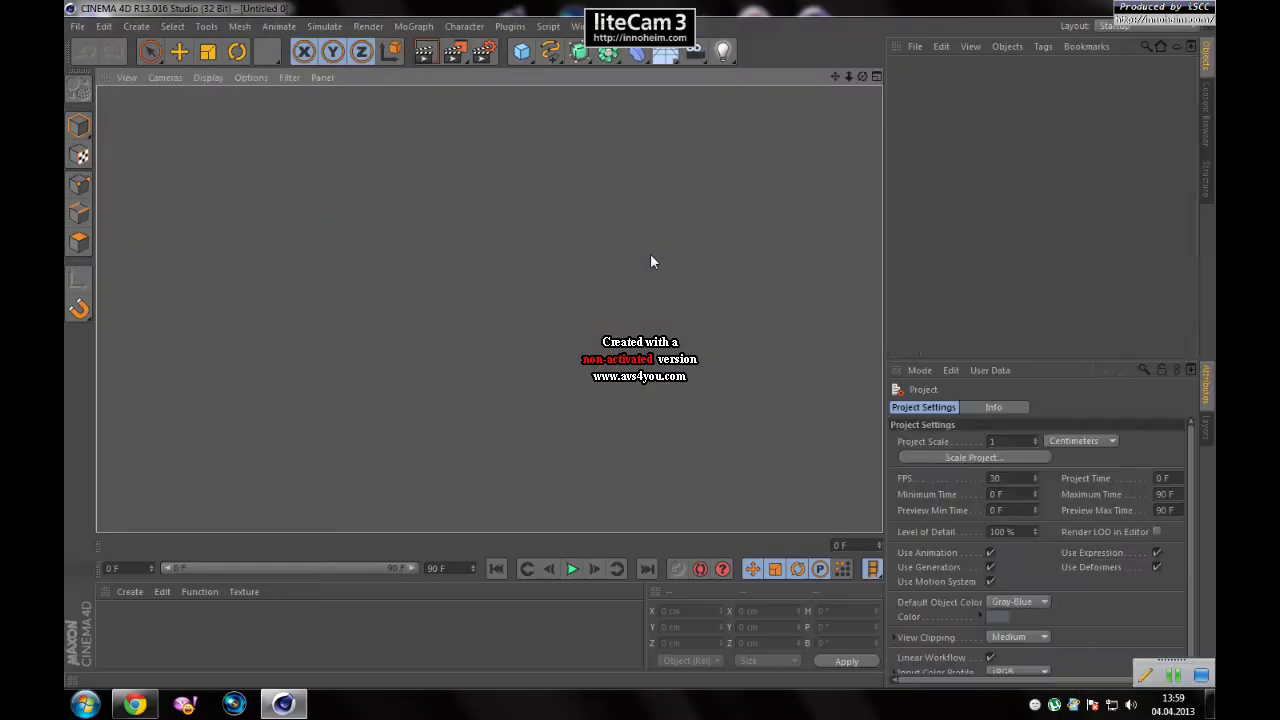
# Add a MoText object reading SpecDesign and set its depth to 40
pyautogui.click(413, 26)
pyautogui.click(470, 210)
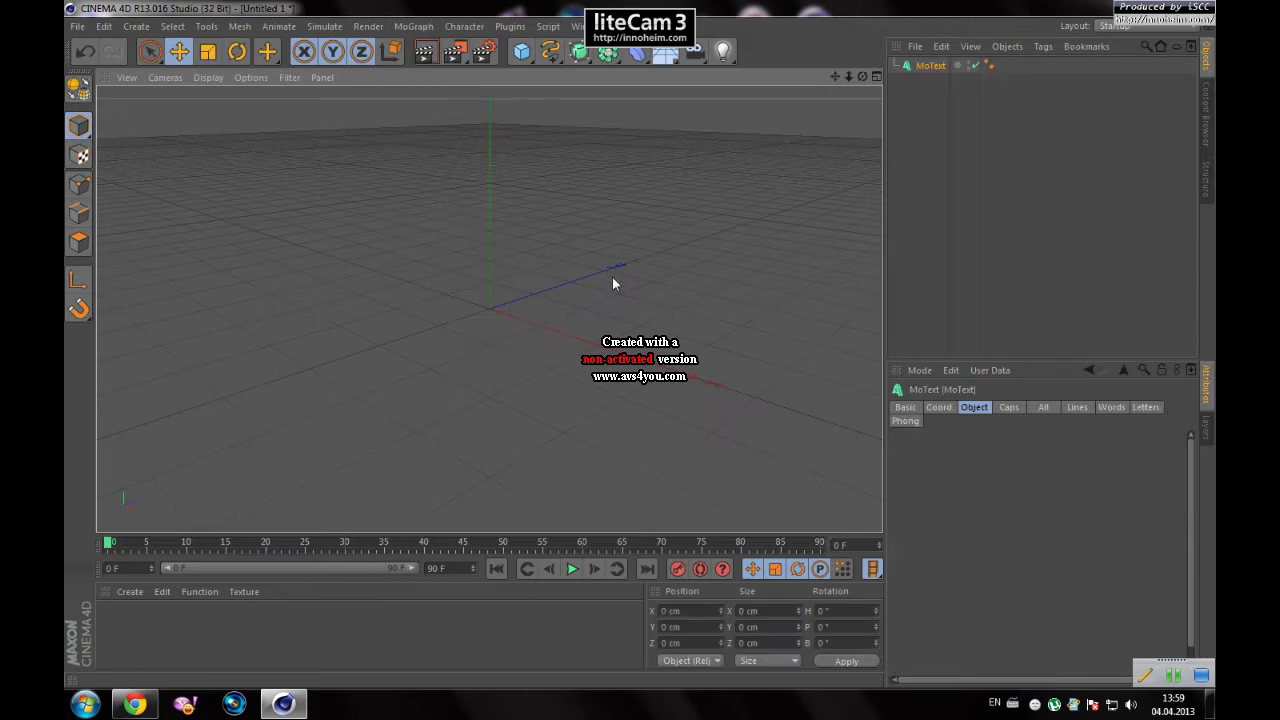
pyautogui.write('SpecDesign')
pyautogui.click(974, 457)
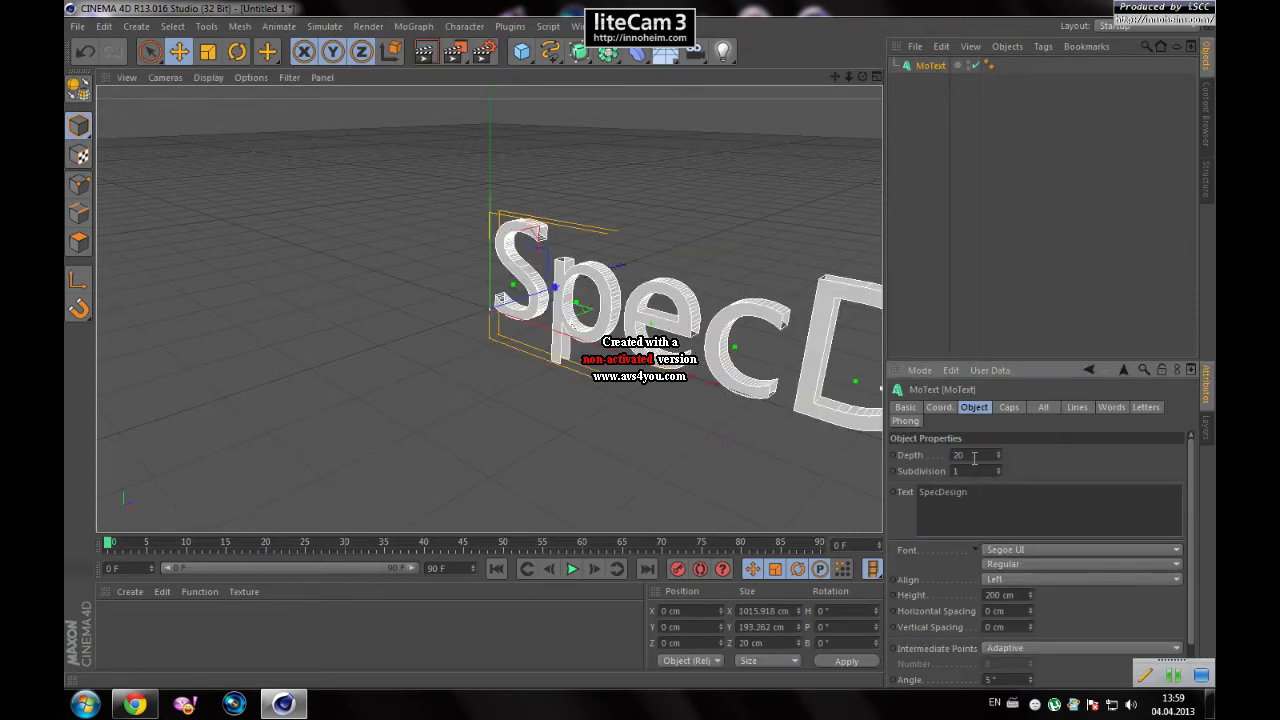
pyautogui.moveTo(866, 80)
pyautogui.mouseDown()
pyautogui.moveTo(840, 95)
pyautogui.moveTo(850, 90)
pyautogui.mouseUp()
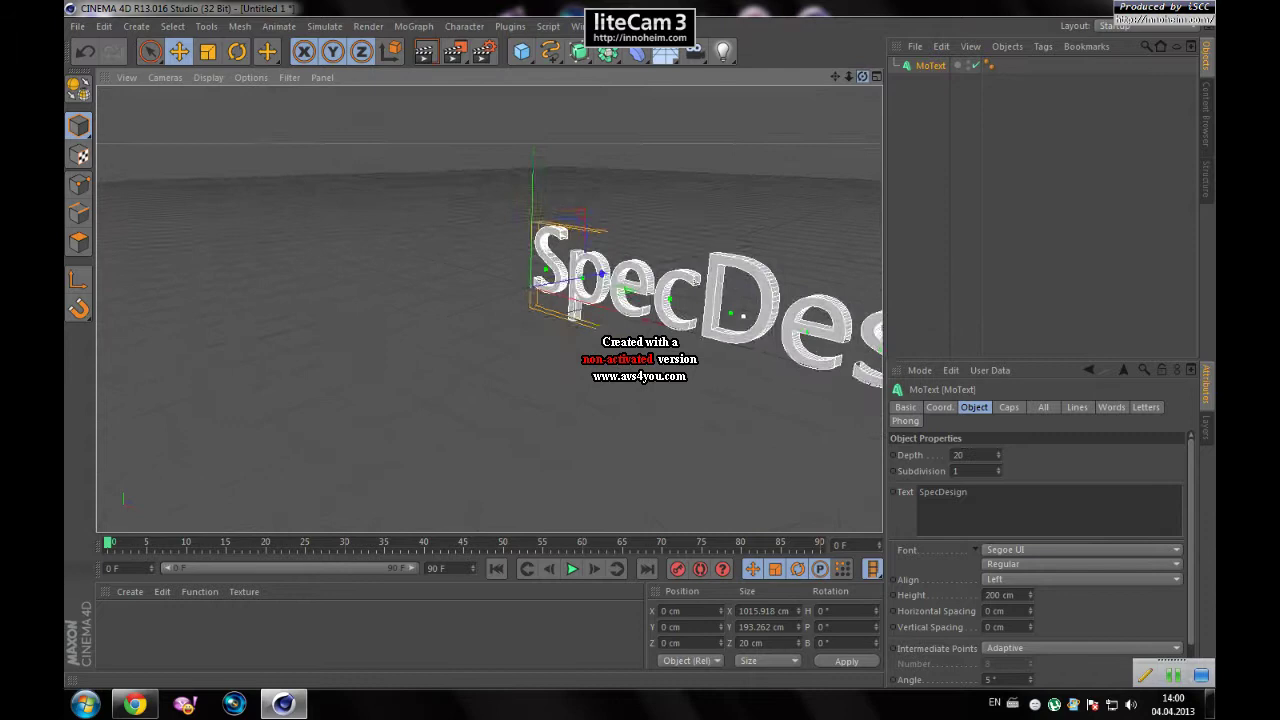
pyautogui.moveTo(997, 455); pyautogui.dragTo(1028, 477)
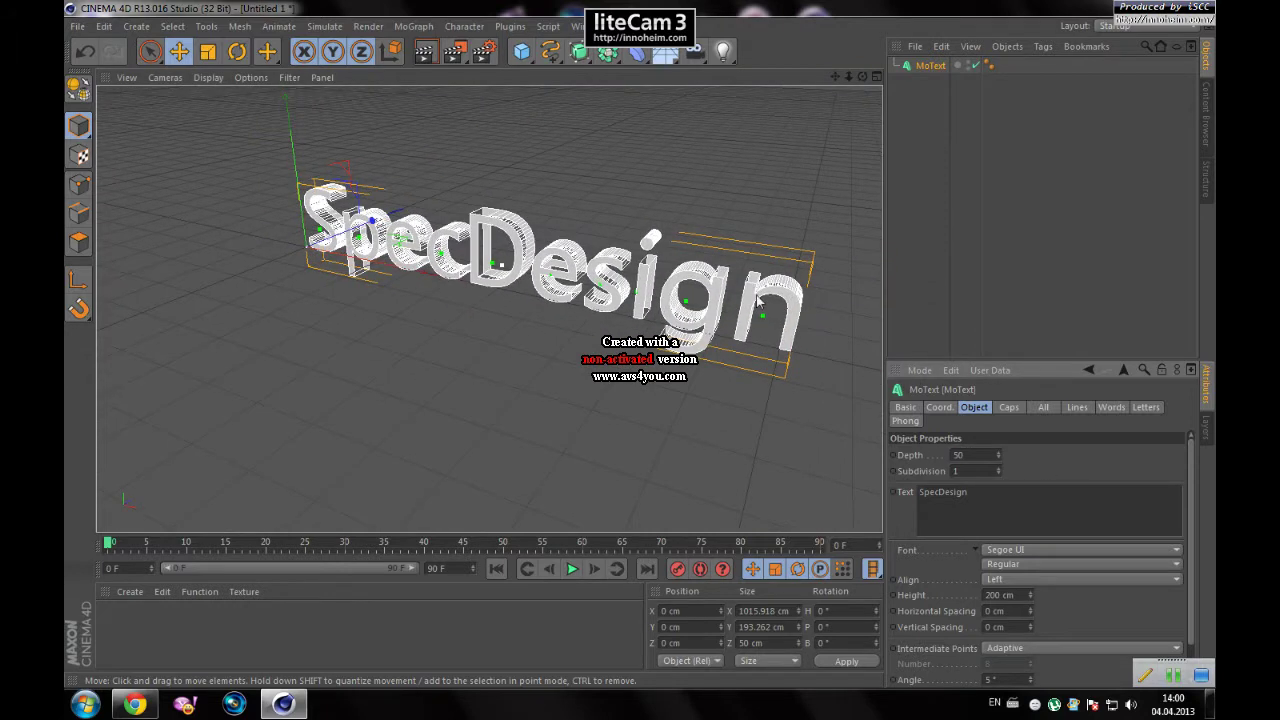
pyautogui.press('Return')
pyautogui.press('Return')
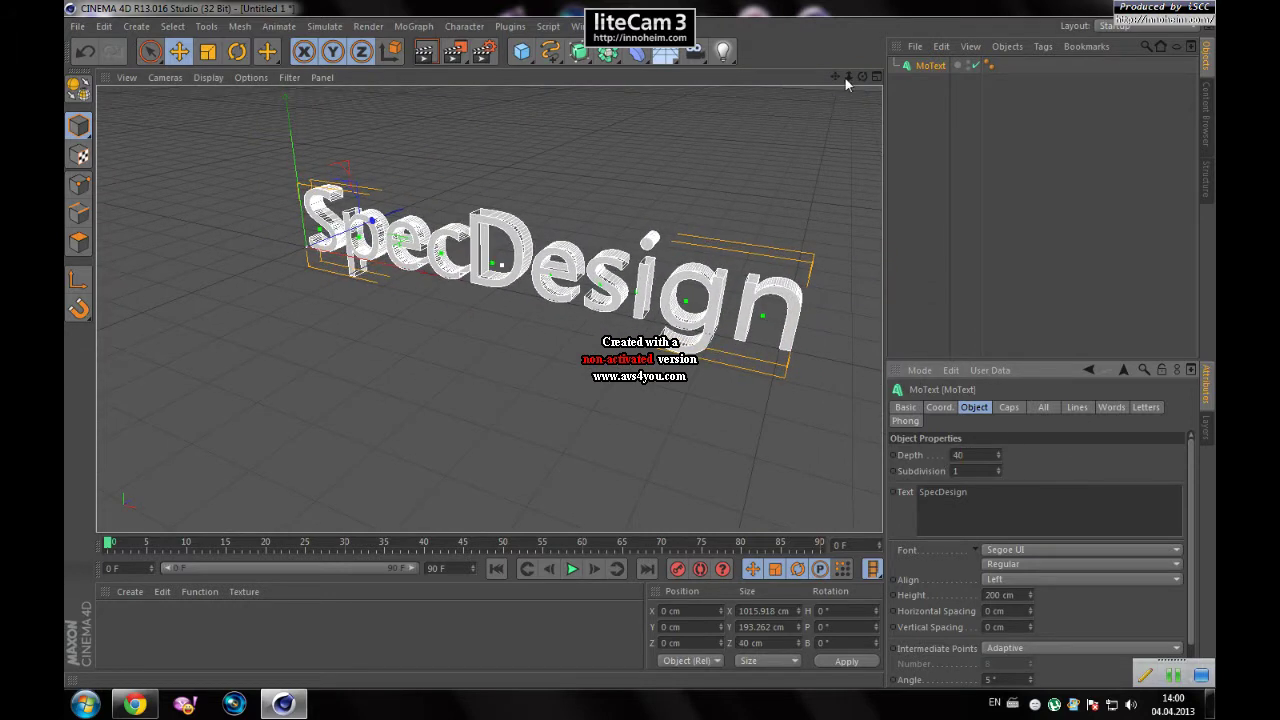
pyautogui.moveTo(845, 78); pyautogui.dragTo(855, 275)
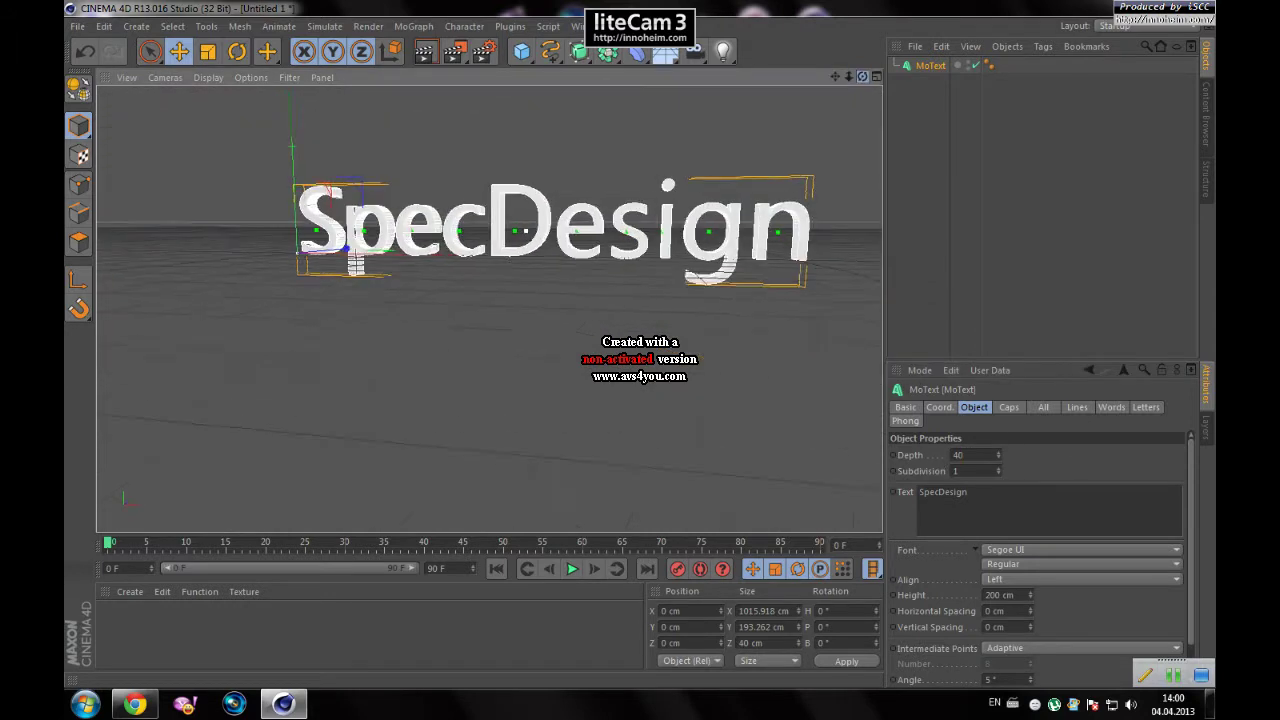
# Set the text font to Blade Runner Movie Font
pyautogui.click(1029, 549)
pyautogui.scroll(5, 1098, 410)
pyautogui.scroll(5, 1098, 410)
pyautogui.scroll(5, 1098, 410)
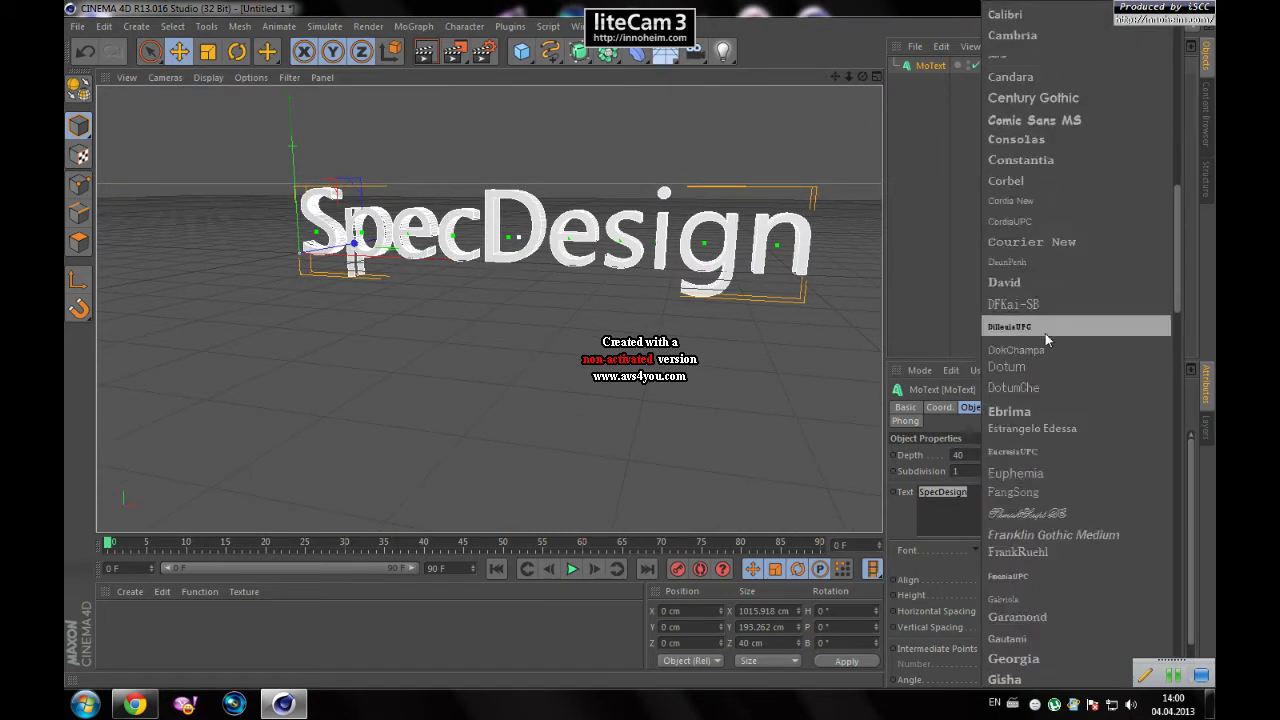
pyautogui.scroll(3, 1045, 333)
pyautogui.click(1053, 300)
# Frame the whole SPECDESIGN text in the viewport, keeping intermediate points on Adaptive
pyautogui.moveTo(838, 82); pyautogui.dragTo(870, 120)
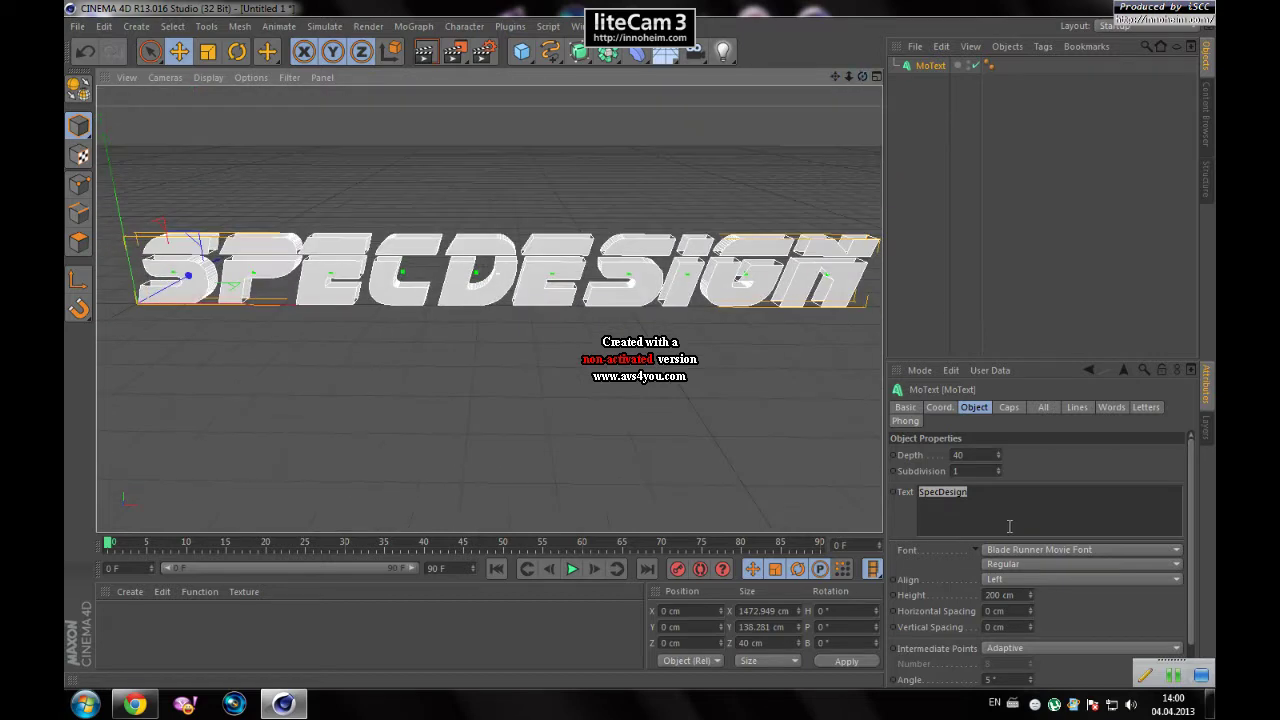
pyautogui.click(1012, 647)
pyautogui.click(1000, 600)
pyautogui.click(1015, 648)
pyautogui.click(1015, 648)
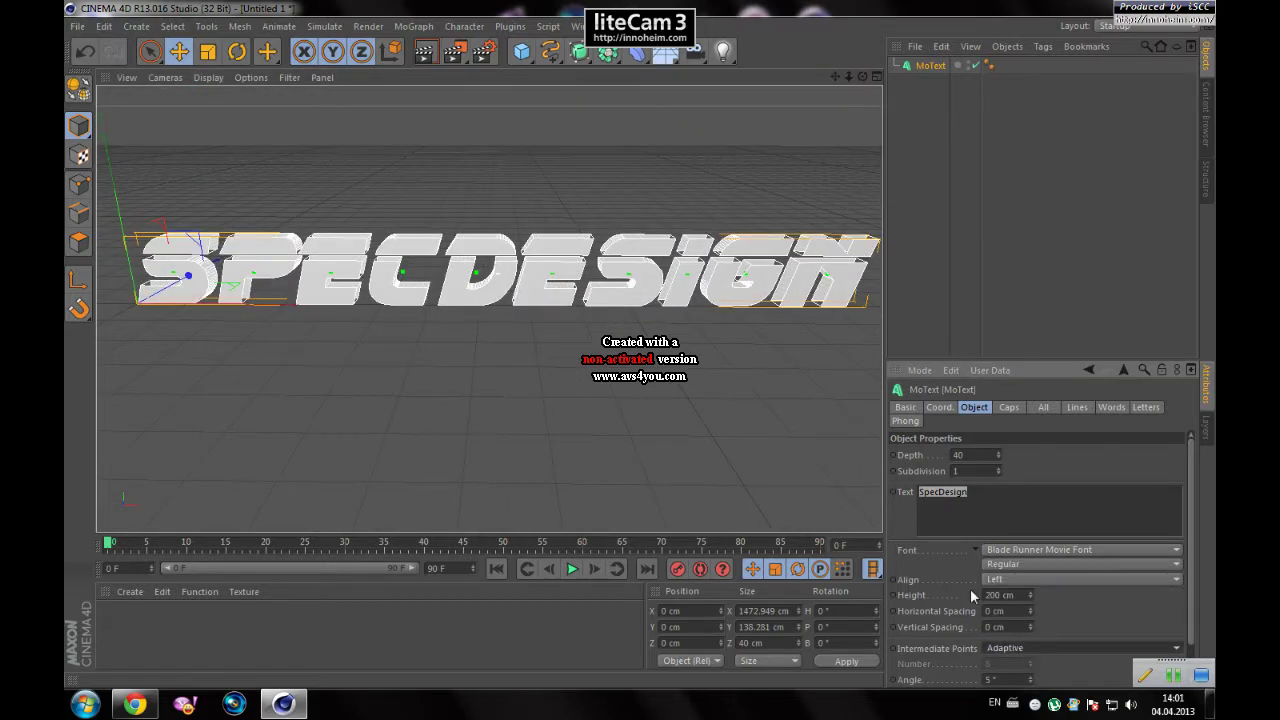
pyautogui.click(906, 408)
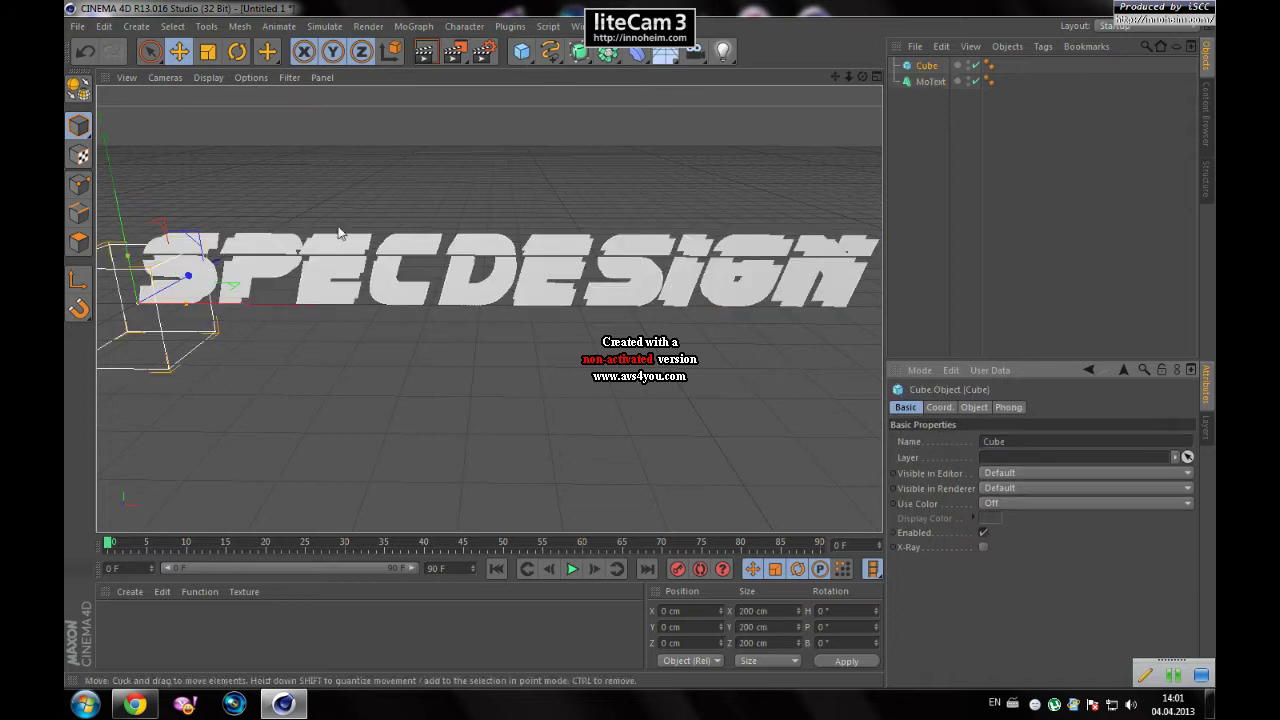
# Add a light and position it just below the SpecDesign text
pyautogui.click(425, 55)
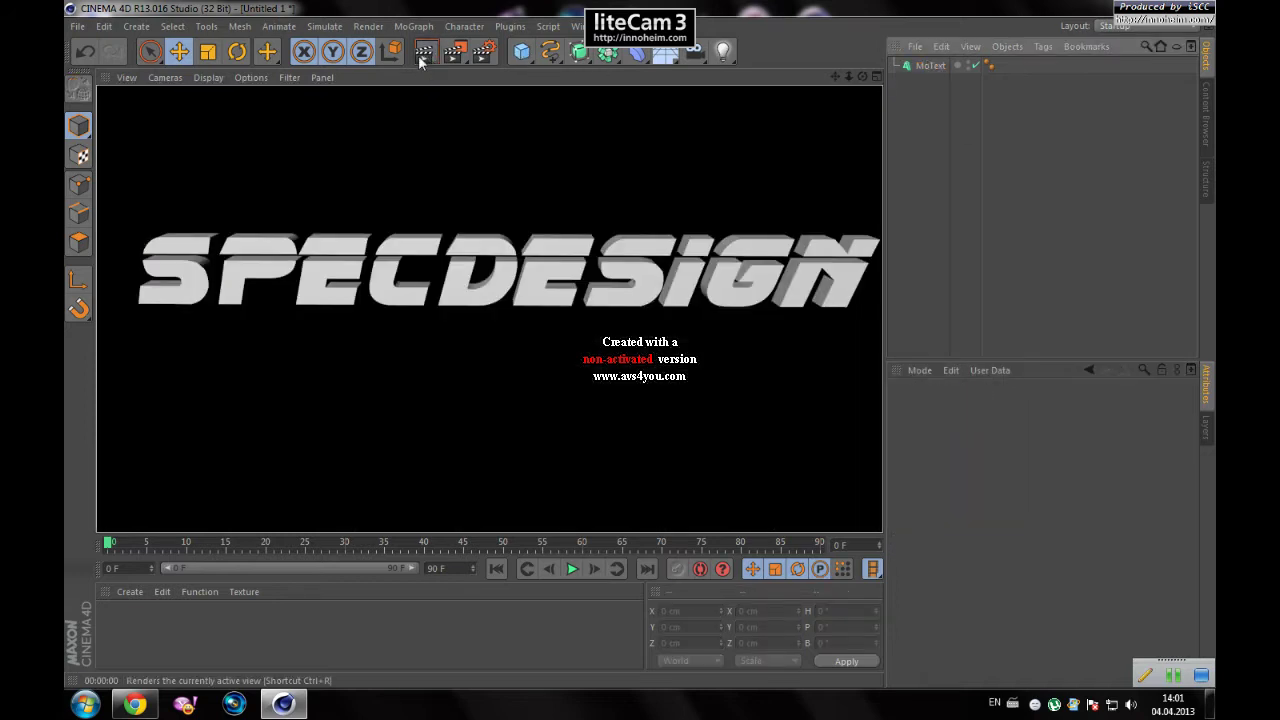
pyautogui.click(722, 51)
pyautogui.moveTo(116, 197); pyautogui.dragTo(463, 261)
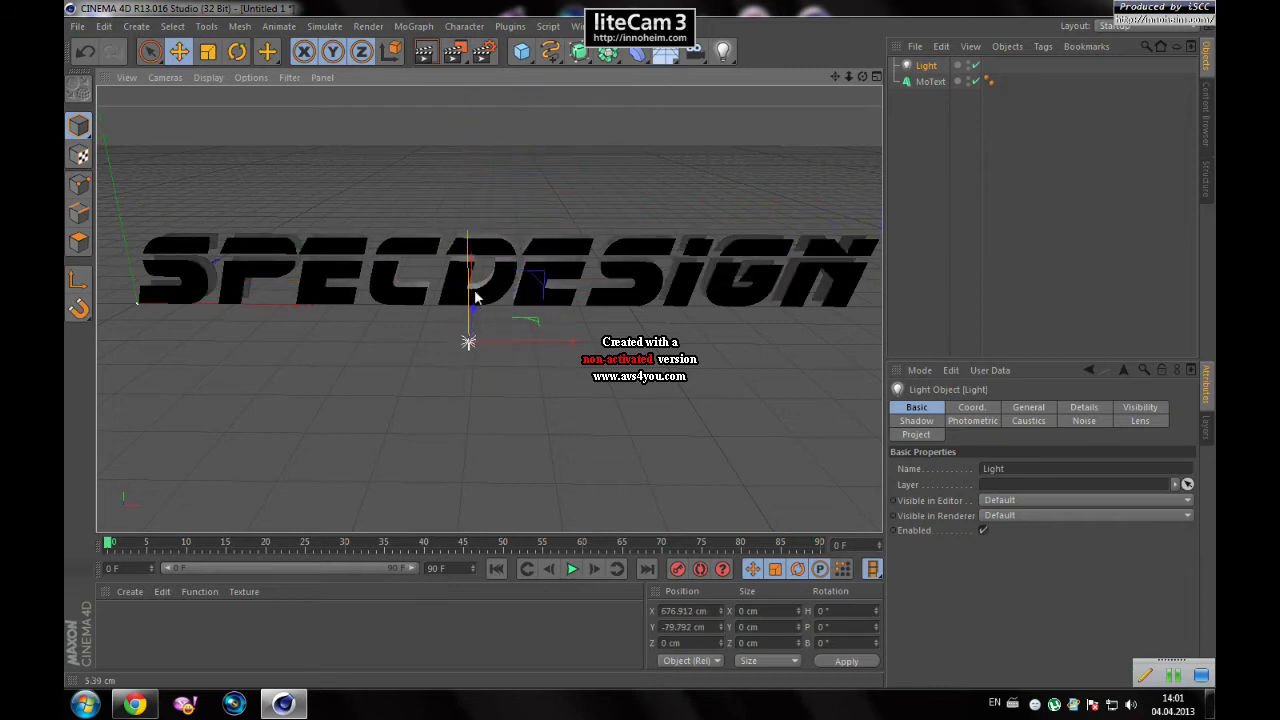
pyautogui.press('t')
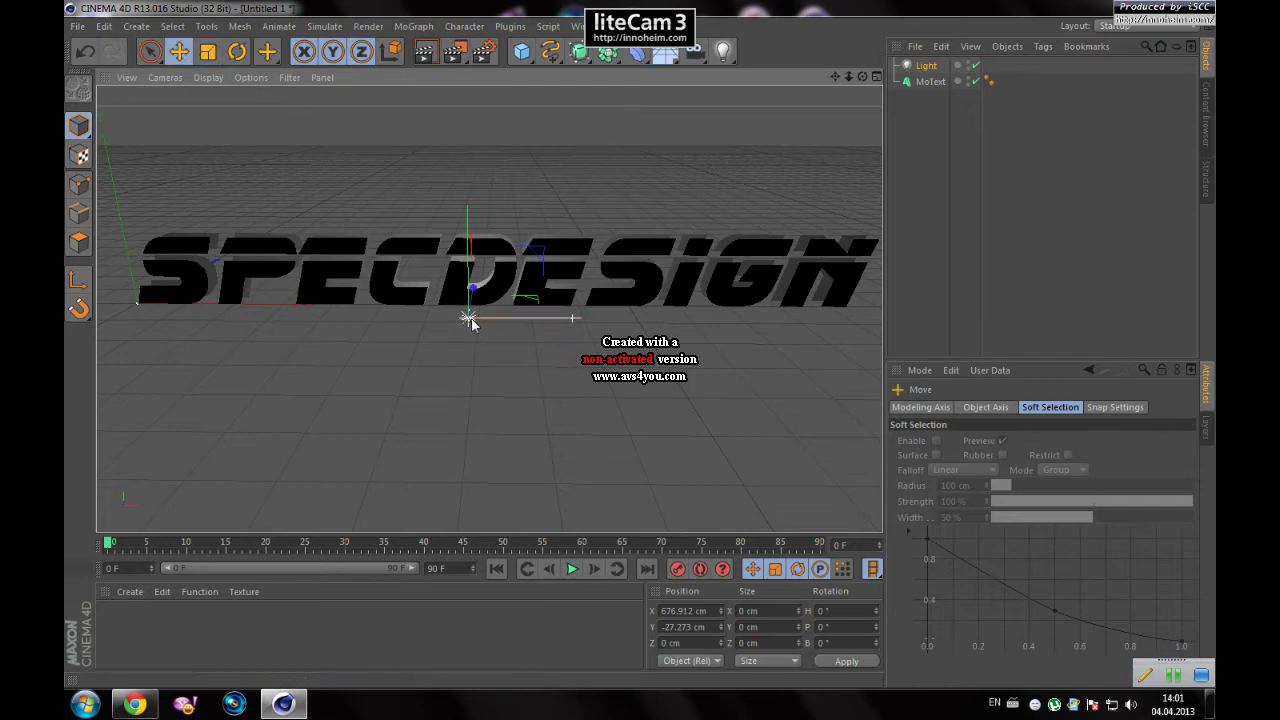
pyautogui.moveTo(460, 328)
pyautogui.mouseDown()
pyautogui.moveTo(470, 282)
pyautogui.moveTo(464, 379)
pyautogui.mouseUp()
pyautogui.click(521, 51)
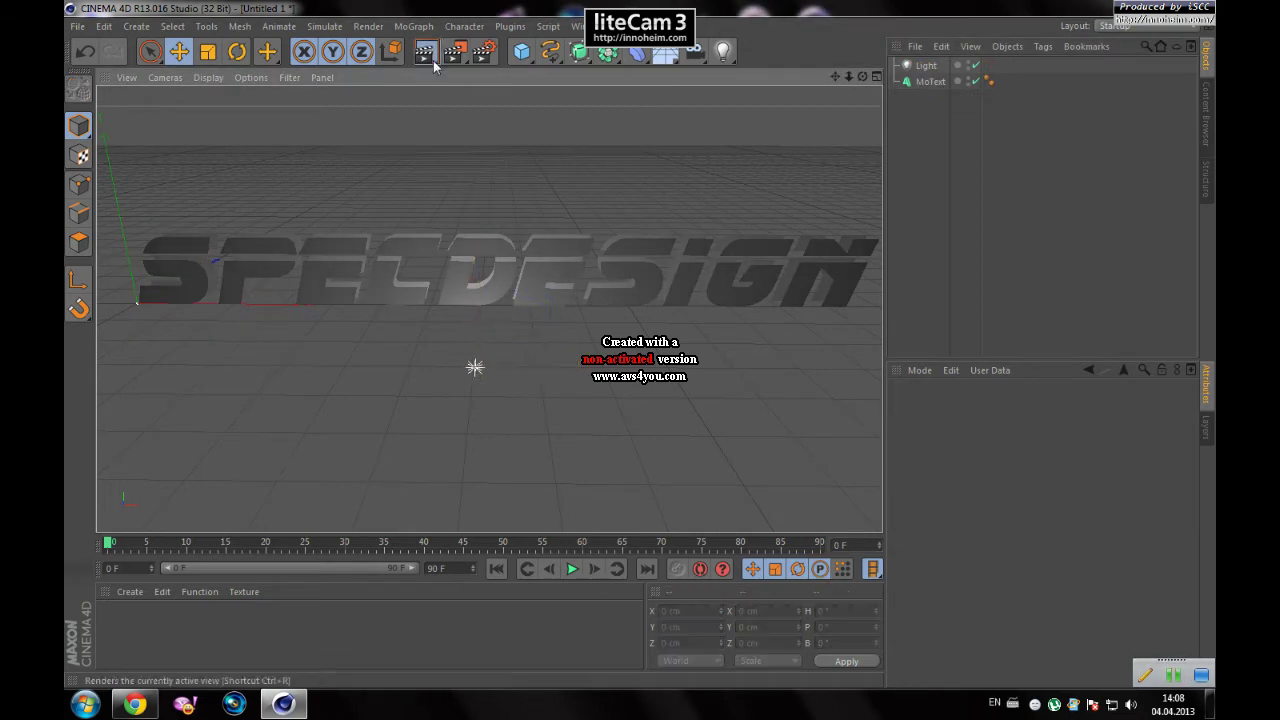
# Test-render the lit text to the Picture Viewer from slightly adjusted view angles
pyautogui.click(433, 62)
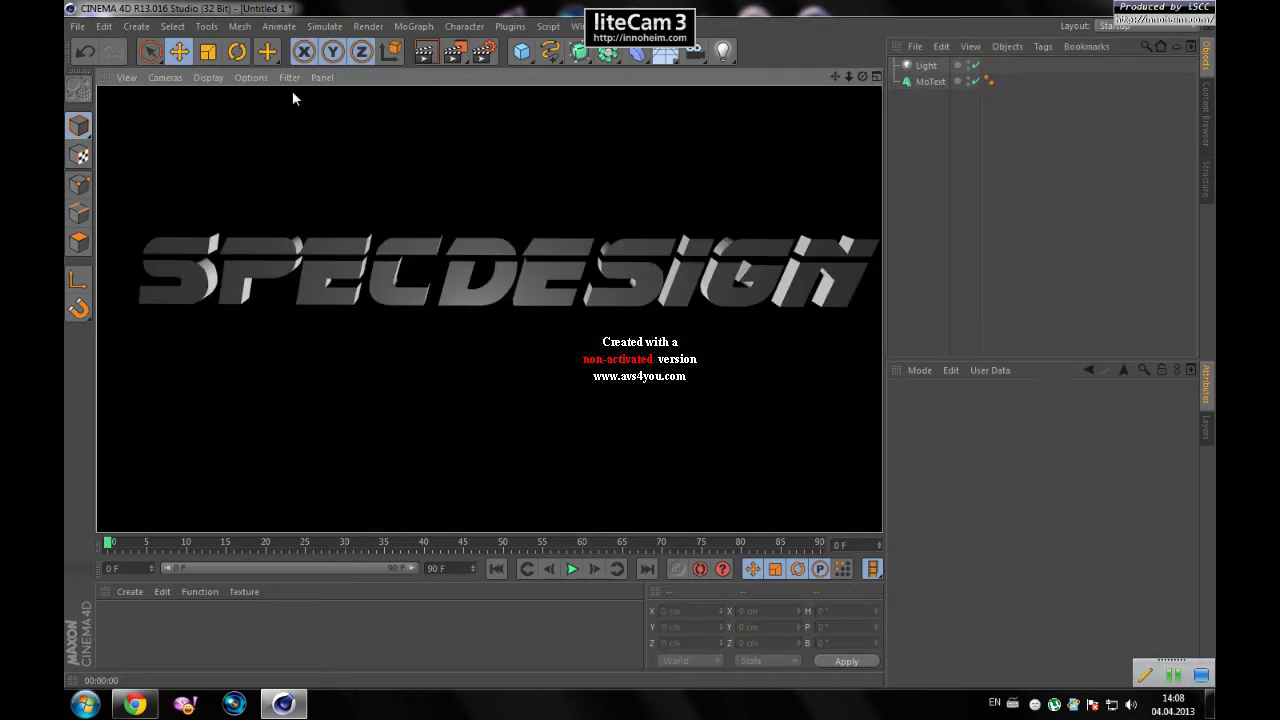
pyautogui.click(368, 26)
pyautogui.click(409, 97)
pyautogui.click(995, 8)
pyautogui.moveTo(767, 189); pyautogui.dragTo(640, 190)
pyautogui.click(368, 26)
pyautogui.click(411, 103)
pyautogui.click(985, 8)
pyautogui.moveTo(841, 74); pyautogui.dragTo(835, 77)
pyautogui.click(368, 26)
pyautogui.click(411, 103)
pyautogui.click(995, 8)
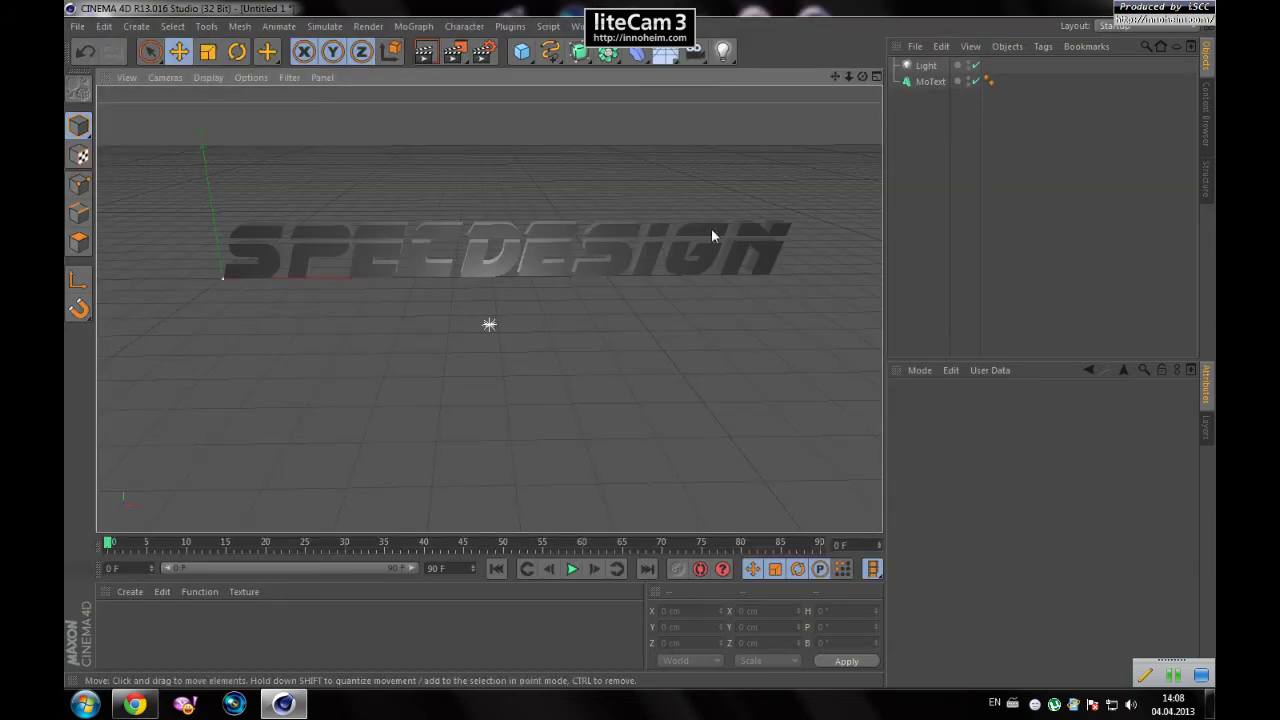
# Render the final image to the Picture Viewer and save it, choosing the image format
pyautogui.click(368, 26)
pyautogui.click(385, 111)
pyautogui.click(428, 220)
pyautogui.click(368, 26)
pyautogui.click(411, 103)
pyautogui.click(98, 32)
pyautogui.click(120, 70)
pyautogui.click(186, 48)
pyautogui.click(190, 102)
# Confirm saving Spec1.jpg, then open BACKGROUND TEMPLATE.xcf in GIMP
pyautogui.click(164, 310)
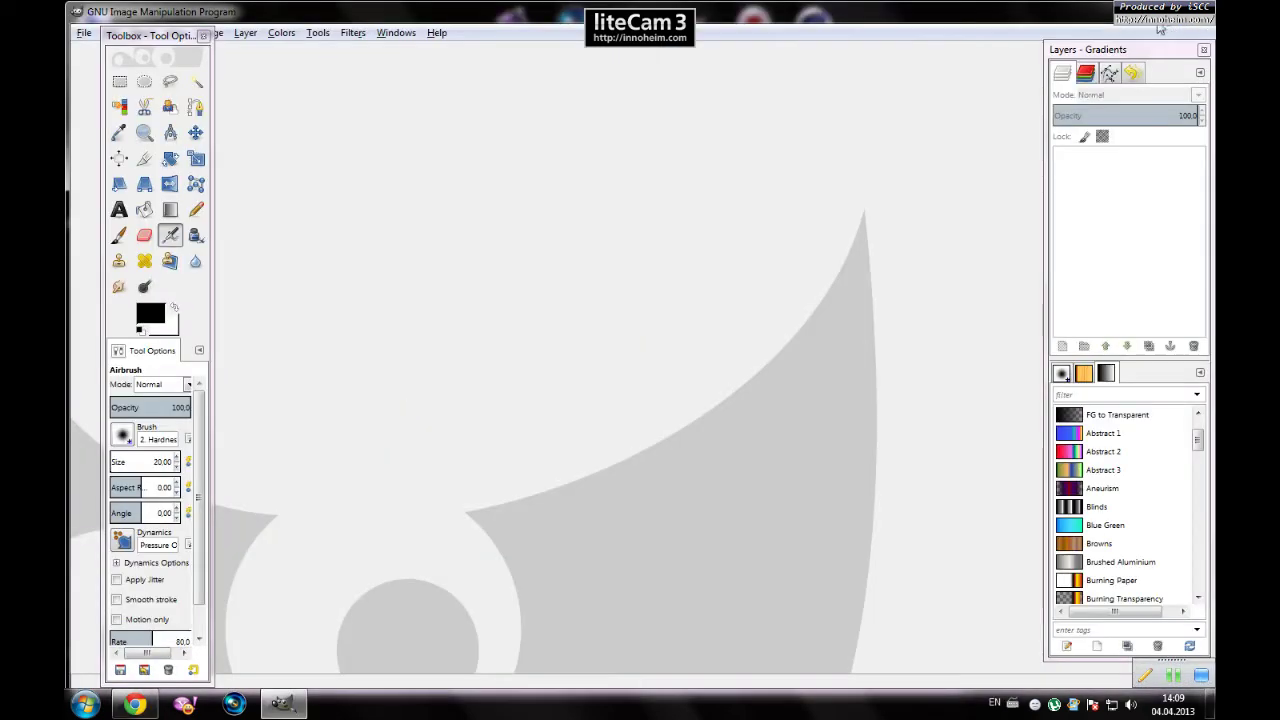
pyautogui.click(77, 26)
pyautogui.click(104, 77)
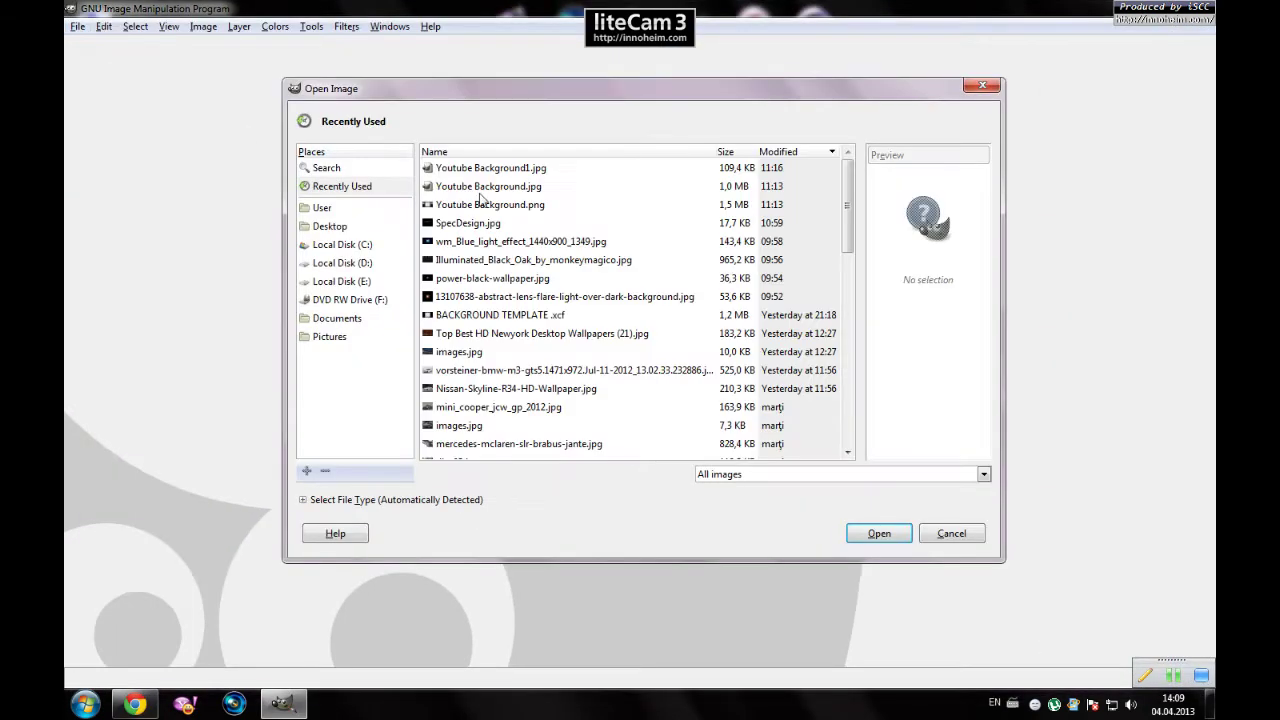
pyautogui.click(490, 205)
pyautogui.doubleClick(505, 314)
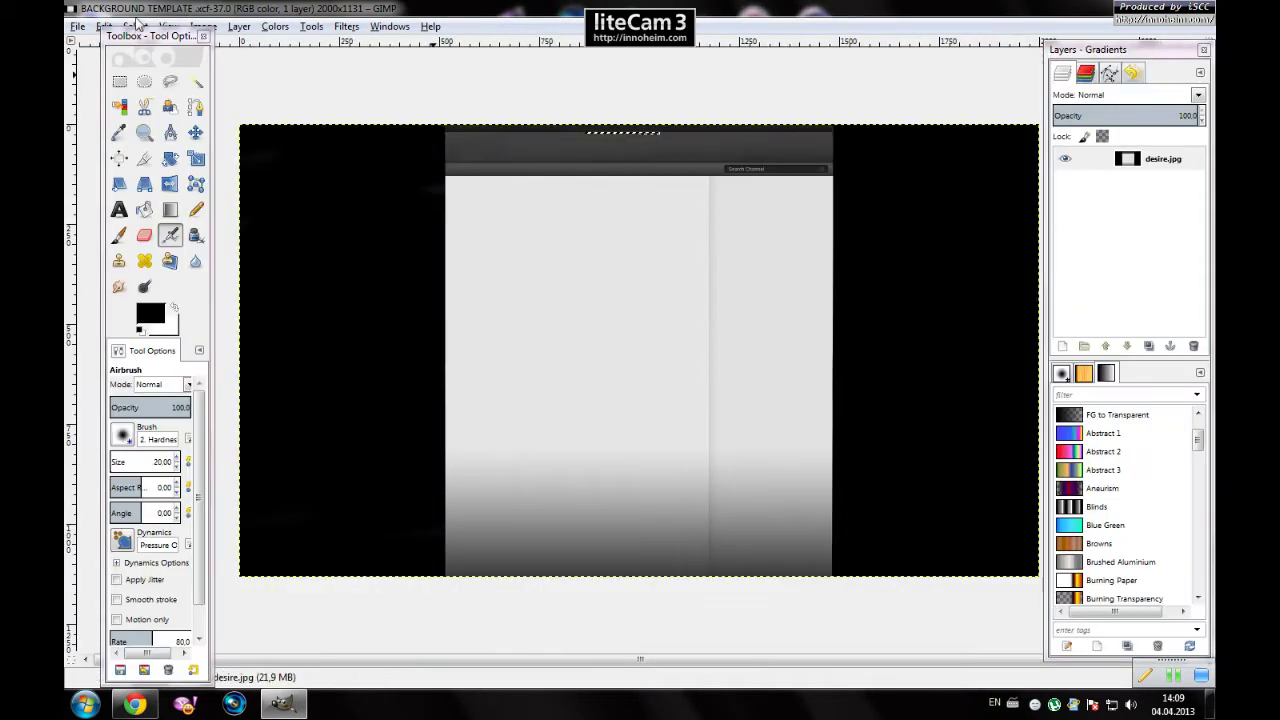
# Open Spec1.jpg converted to RGB, maximise it, and begin a free selection around the text
pyautogui.click(77, 26)
pyautogui.click(100, 80)
pyautogui.click(460, 259)
pyautogui.click(880, 531)
pyautogui.click(657, 431)
pyautogui.click(710, 27)
pyautogui.press('f')
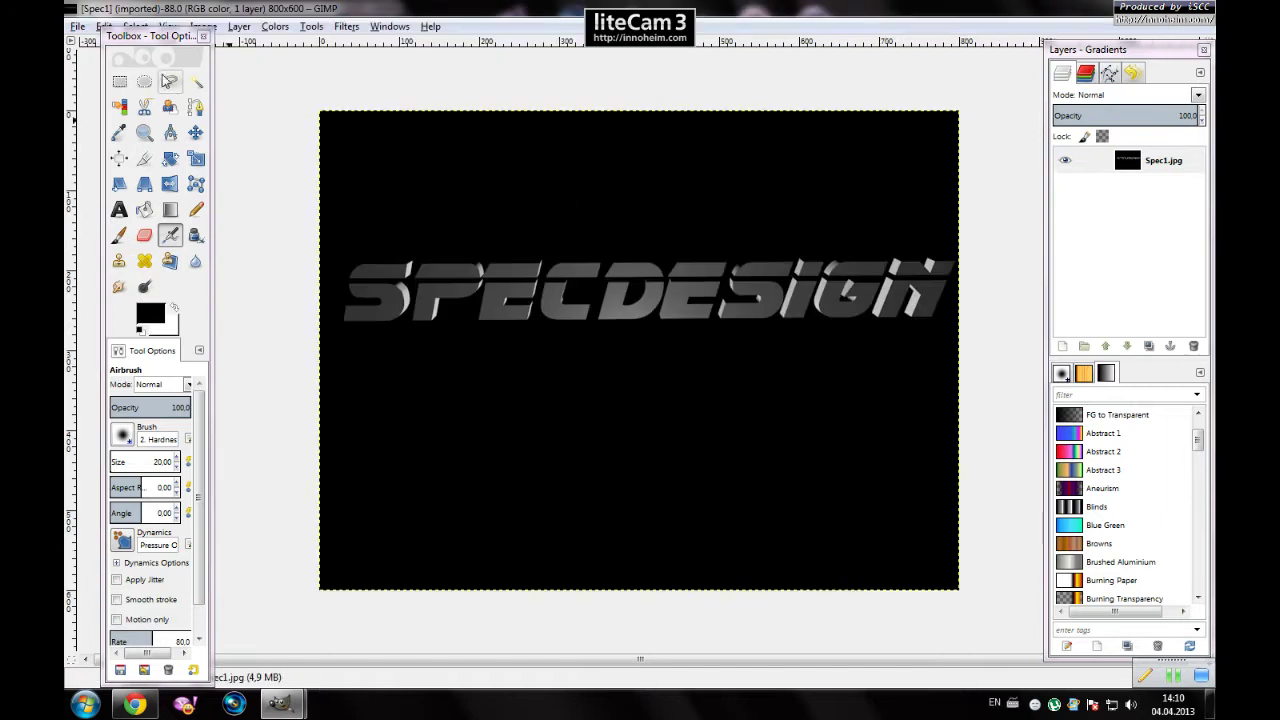
pyautogui.click(342, 263)
# Copy the selected SPECDESIGN text and paste it into the background template
pyautogui.click(342, 263)
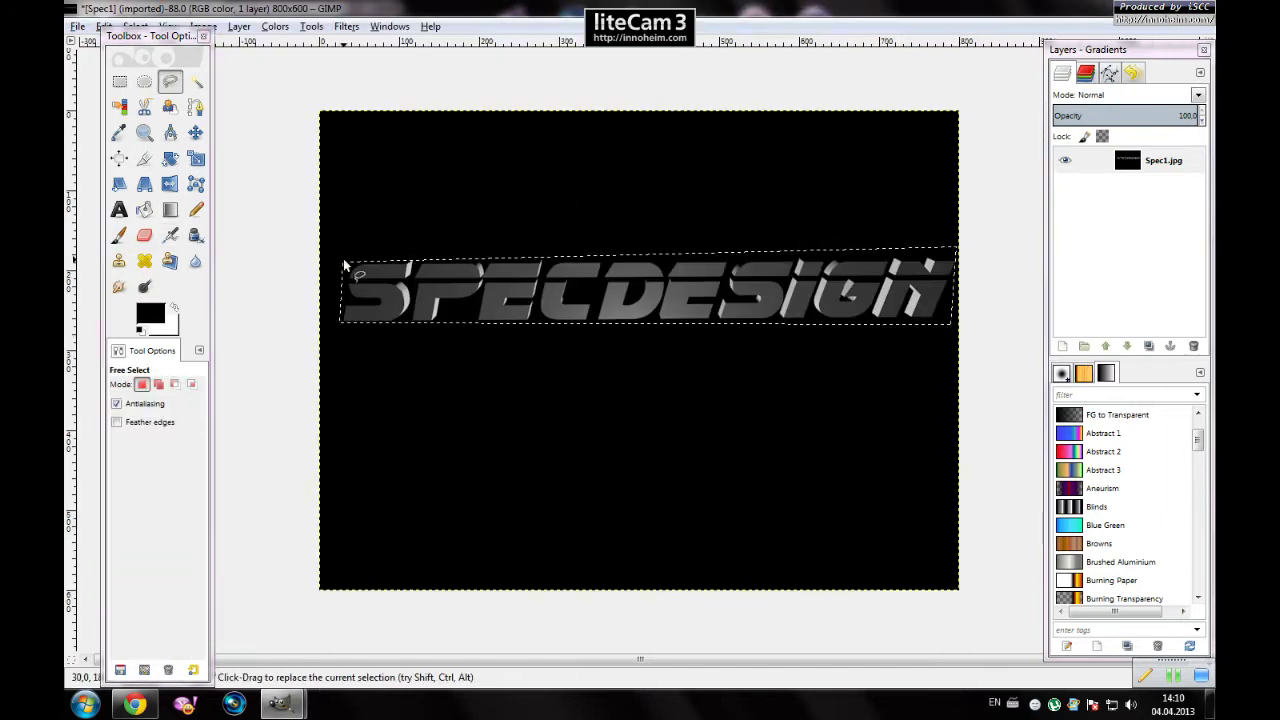
pyautogui.rightClick(666, 298)
pyautogui.click(825, 427)
pyautogui.hotkey('ctrl', 'v')
pyautogui.press('m')
pyautogui.moveTo(600, 163); pyautogui.dragTo(555, 273)
# Rotate the pasted text about -89° and place it right of the light panel
pyautogui.hotkey('shift', 'r')
pyautogui.press('Tab')
pyautogui.moveTo(286, 217); pyautogui.dragTo(572, 395)
pyautogui.press('Tab')
pyautogui.press('Tab')
pyautogui.press('Tab')
pyautogui.press('m')
pyautogui.moveTo(565, 243); pyautogui.dragTo(855, 285)
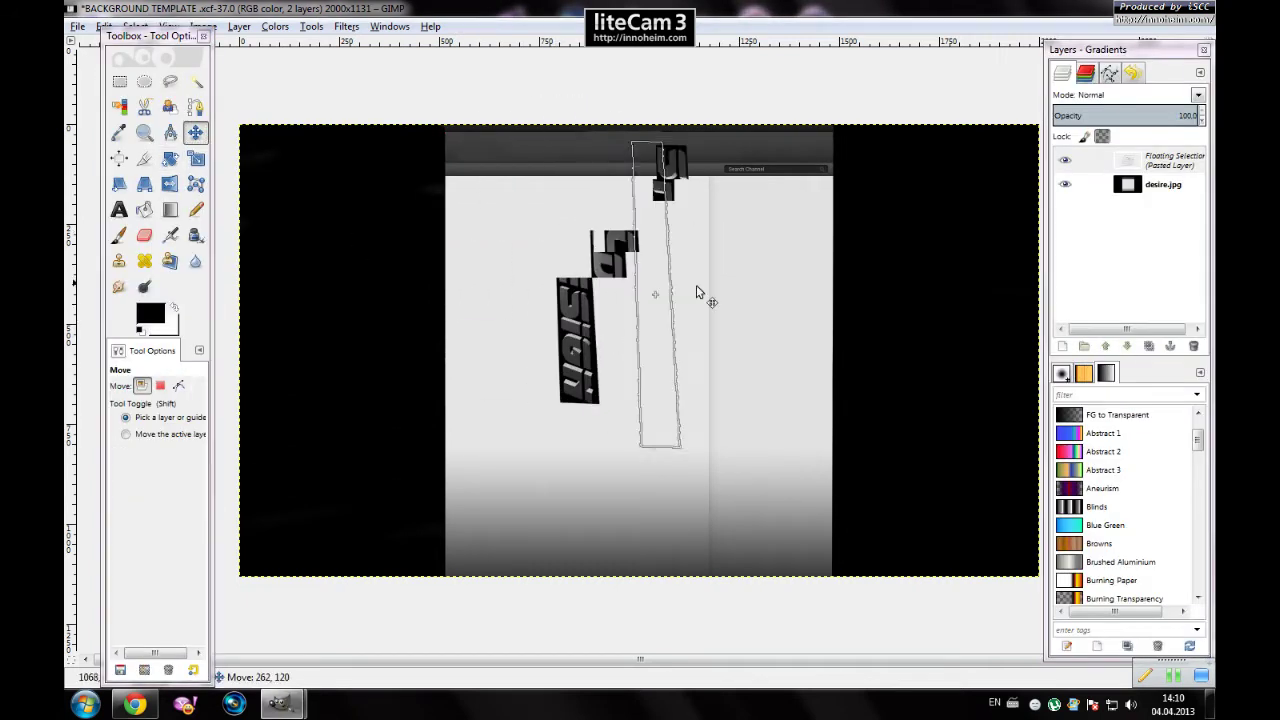
pyautogui.click(104, 26)
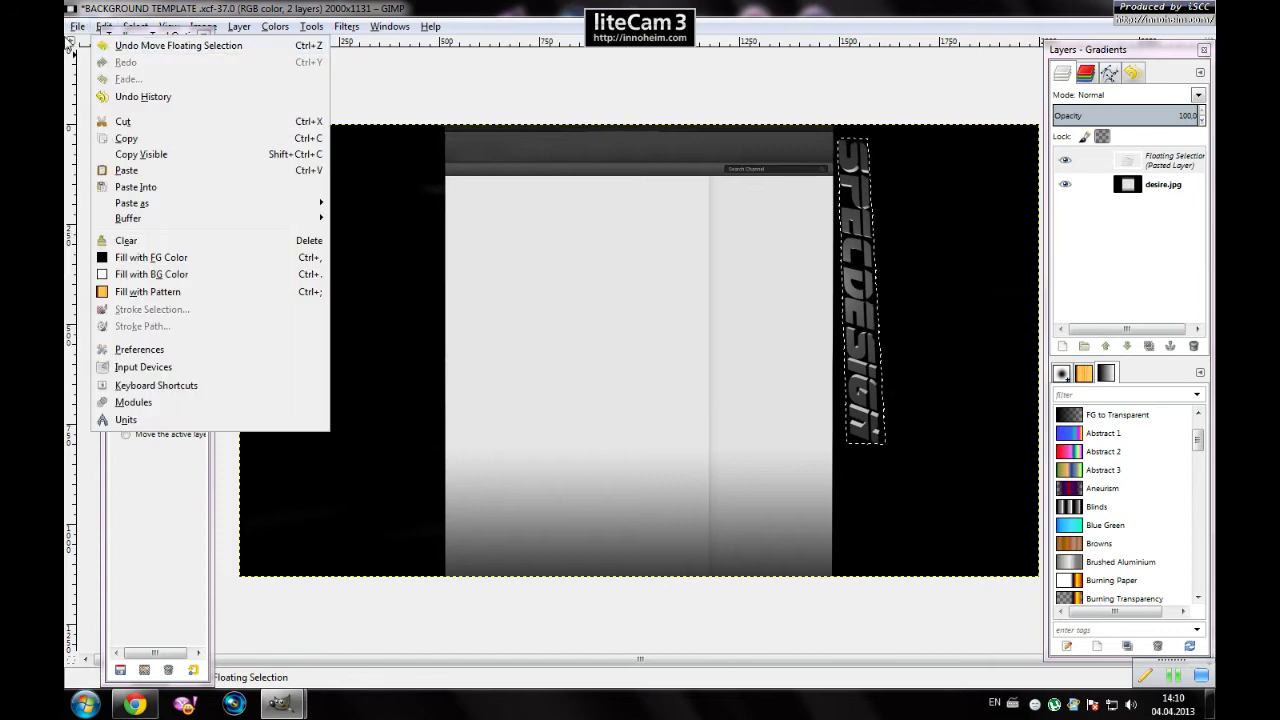
pyautogui.hotkey('ctrl', 'o')
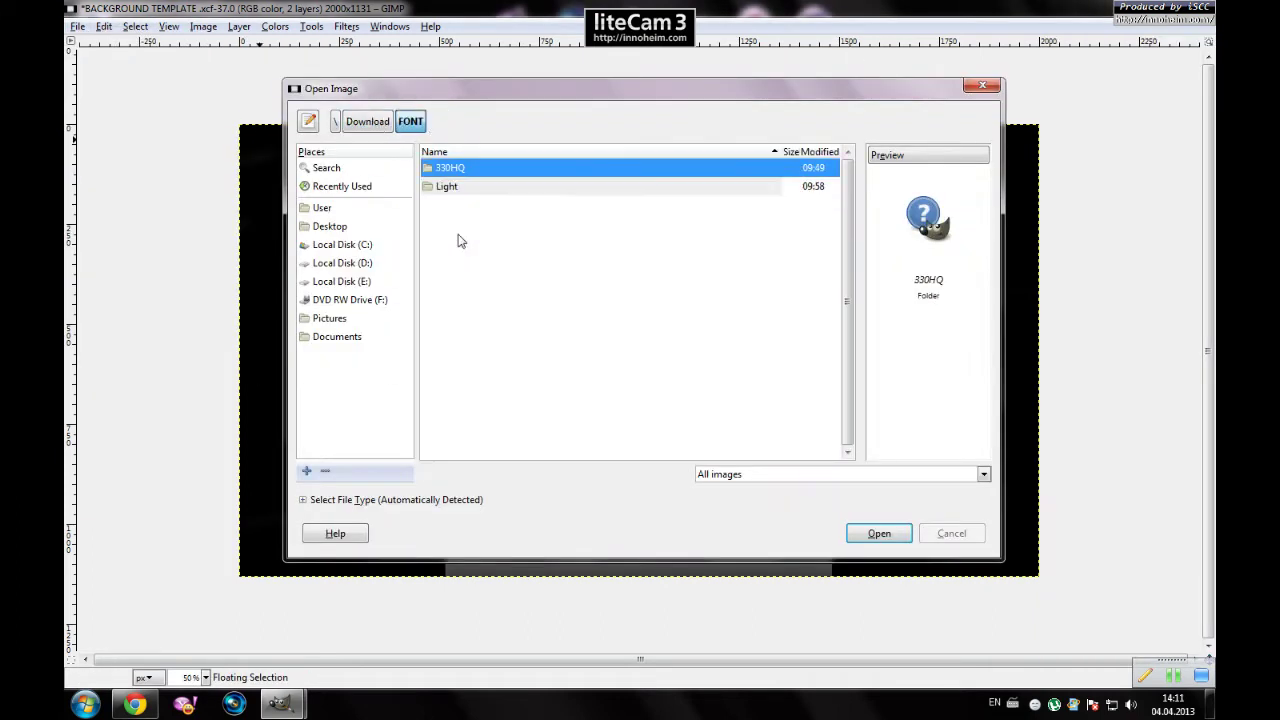
# Open black-wallpaper-30.jpg, select the whole image, and copy it
pyautogui.doubleClick(457, 188)
pyautogui.click(513, 280)
pyautogui.click(484, 260)
pyautogui.click(879, 533)
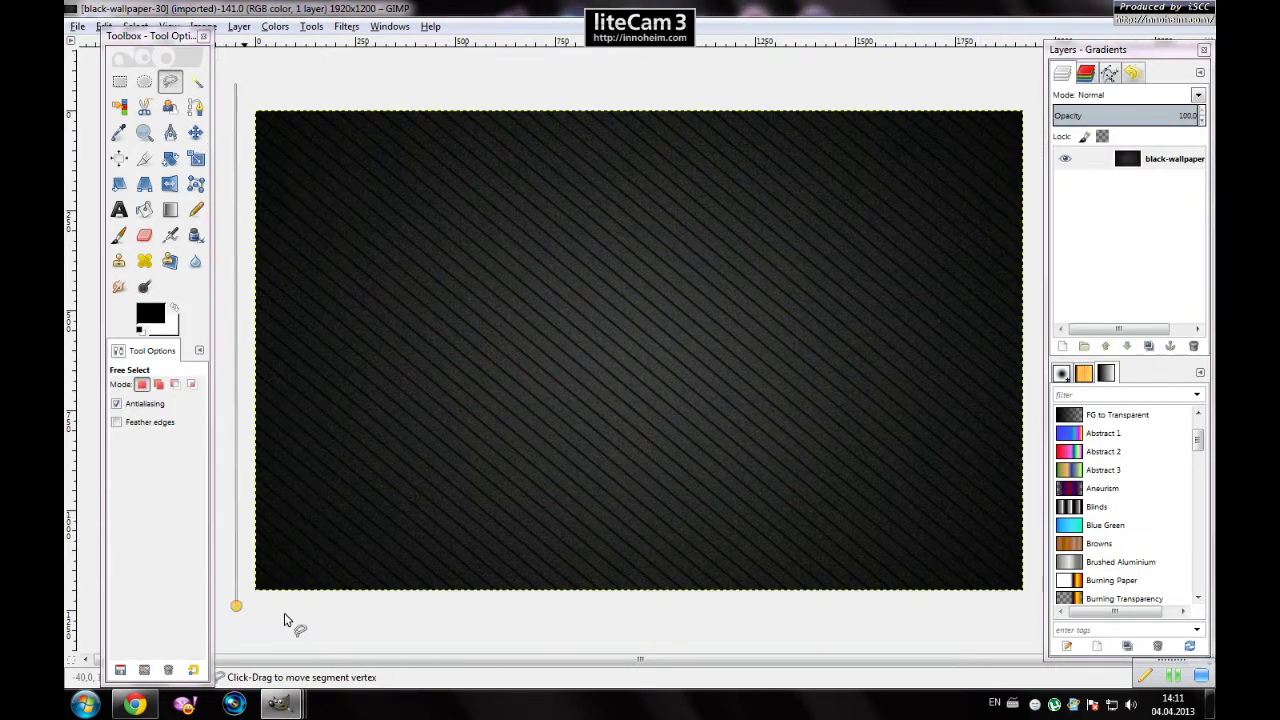
pyautogui.click(1032, 607)
pyautogui.click(1030, 88)
pyautogui.click(238, 88)
pyautogui.rightClick(674, 292)
pyautogui.click(280, 704)
# Paste the wallpaper into the template and scale it to 2014 x 1204 px
pyautogui.click(167, 617)
pyautogui.hotkey('ctrl', 'v')
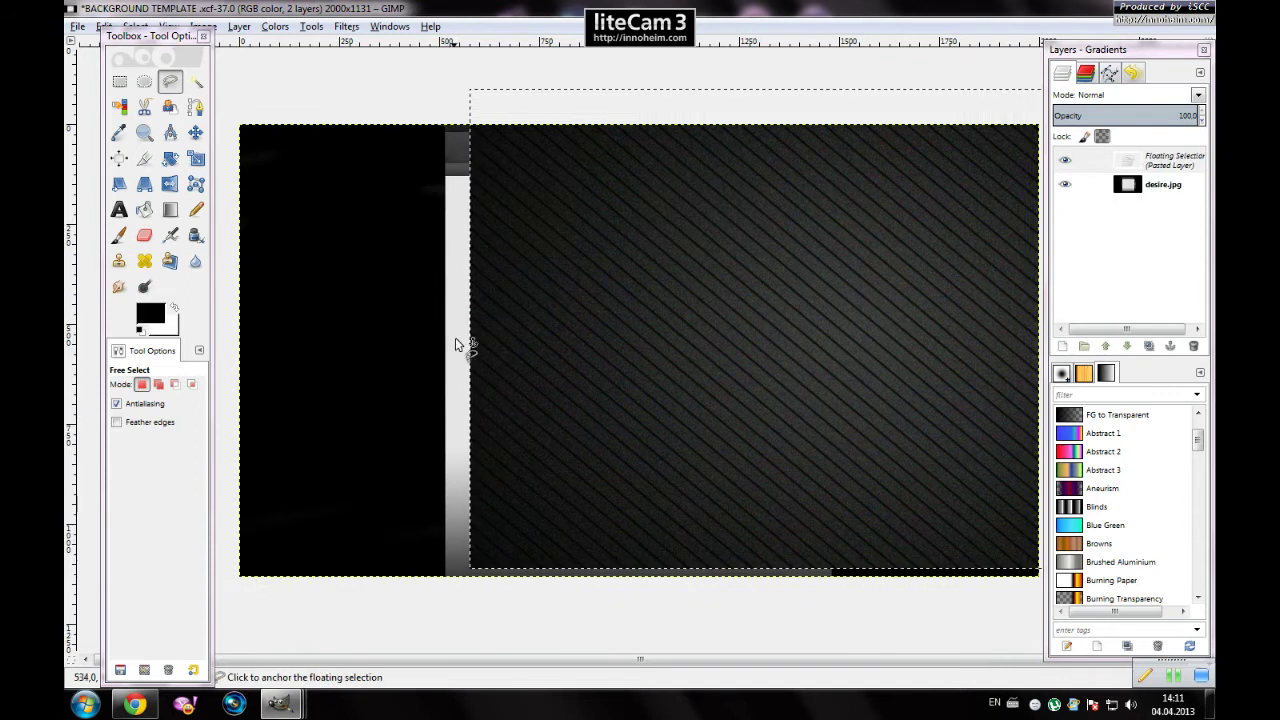
pyautogui.hotkey('shift', 's')
pyautogui.click(671, 292)
pyautogui.press('Tab')
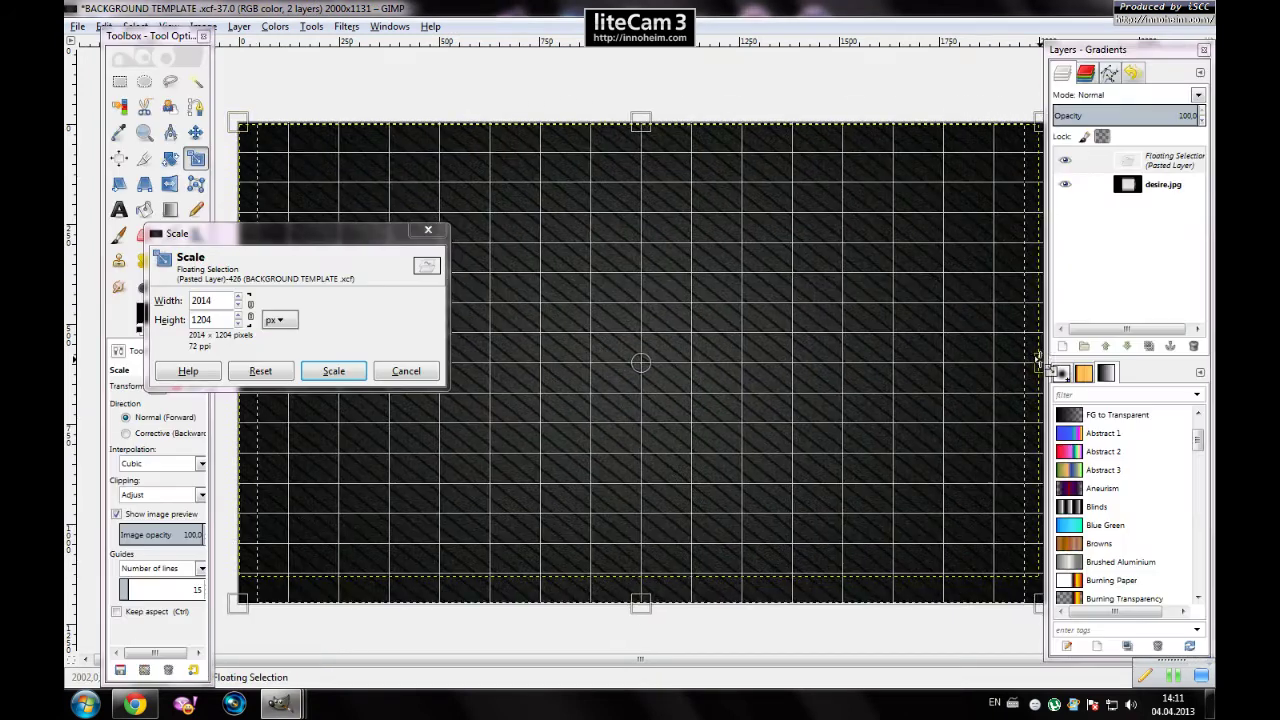
pyautogui.click(334, 371)
# Erase the wallpaper over the central panel and text with a 443 eraser, then shrink to 127
pyautogui.click(146, 235)
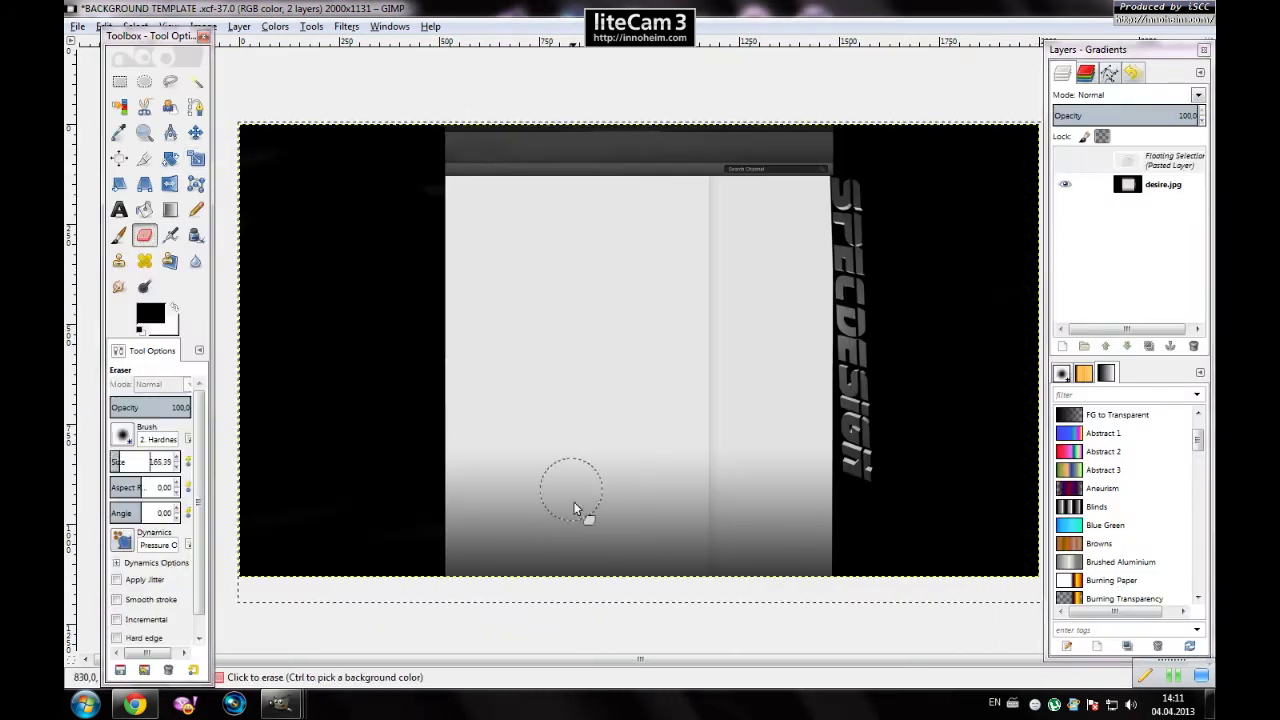
pyautogui.moveTo(600, 375); pyautogui.dragTo(585, 530)
pyautogui.moveTo(124, 462); pyautogui.dragTo(140, 462)
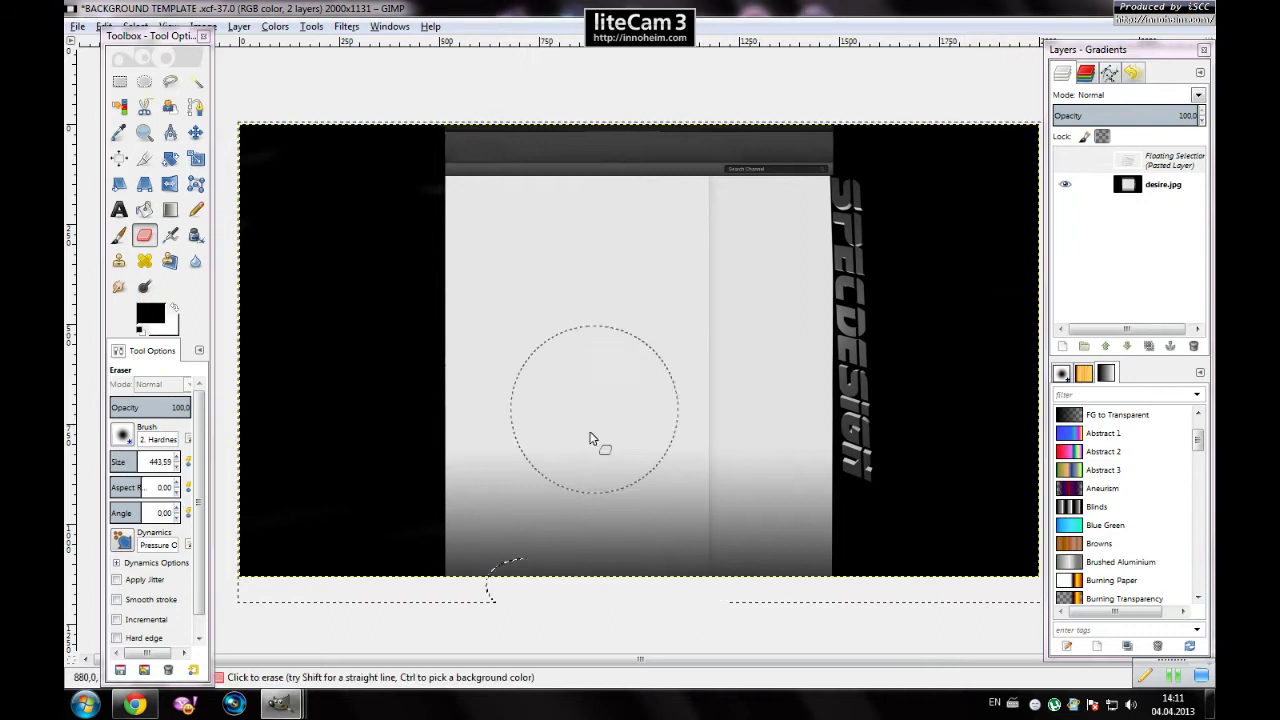
pyautogui.moveTo(652, 258); pyautogui.dragTo(751, 622)
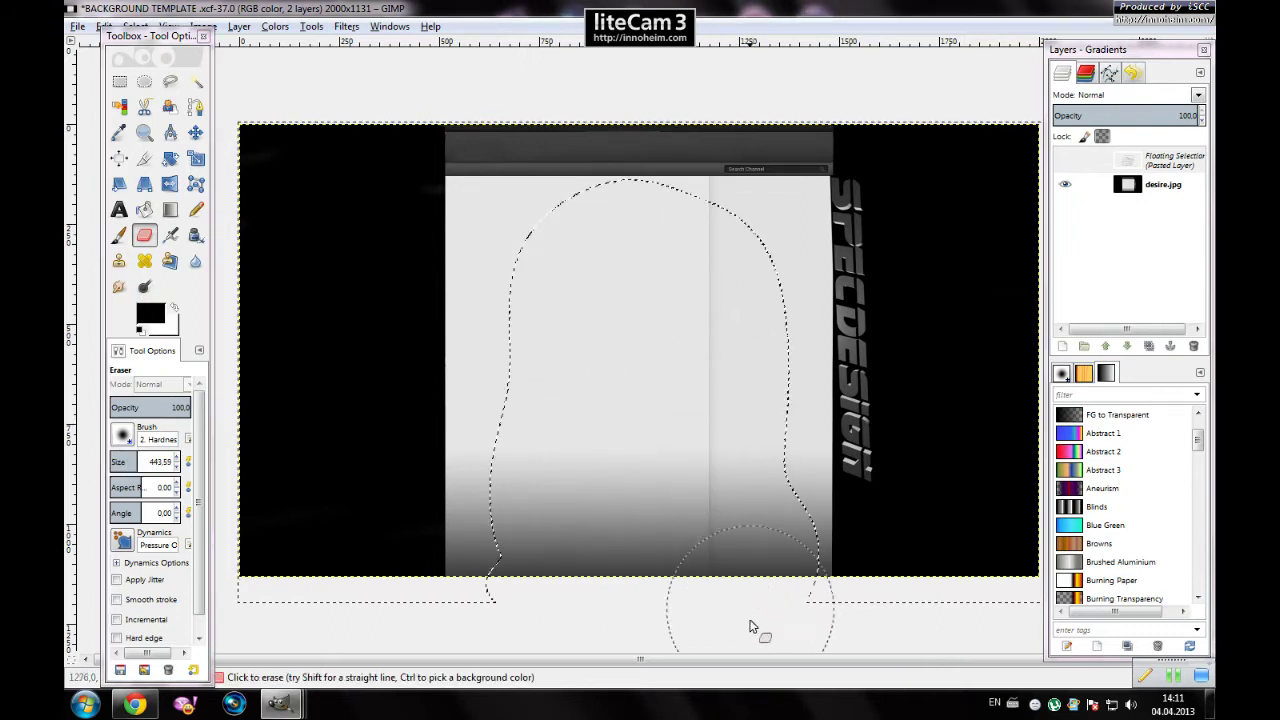
pyautogui.moveTo(699, 214); pyautogui.dragTo(768, 193)
pyautogui.moveTo(455, 189); pyautogui.dragTo(563, 166)
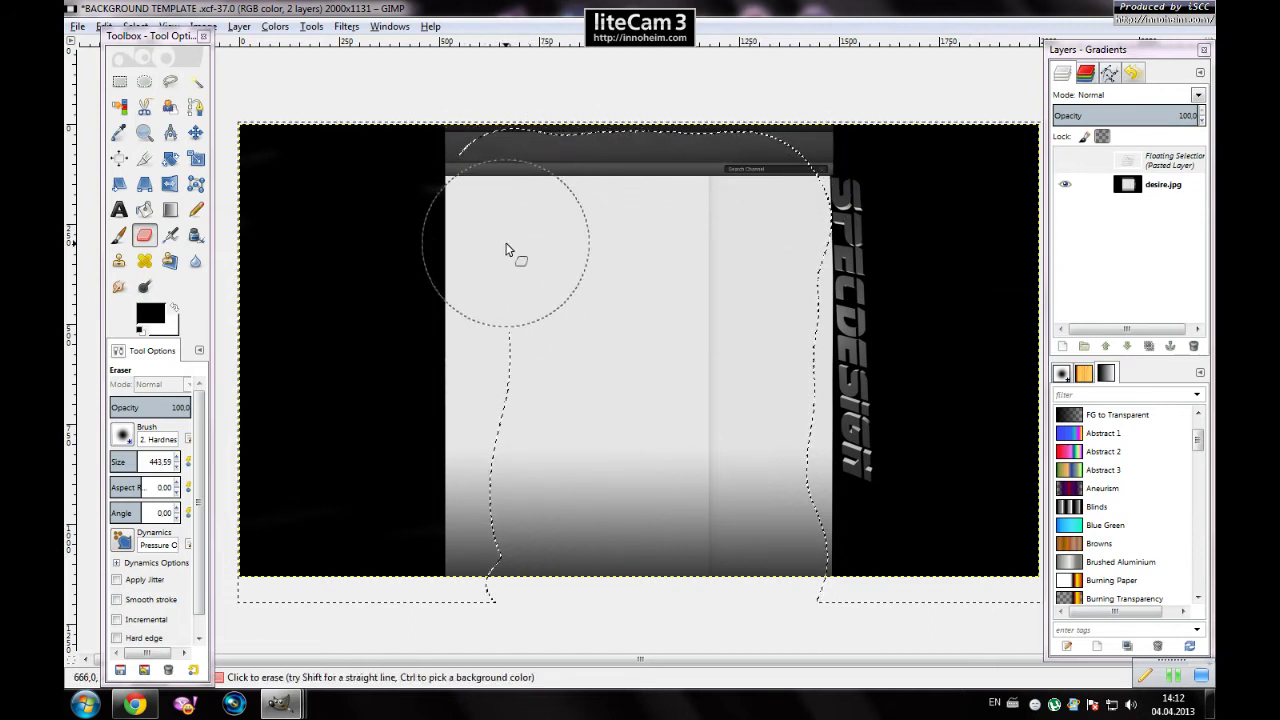
pyautogui.moveTo(496, 446); pyautogui.dragTo(491, 577)
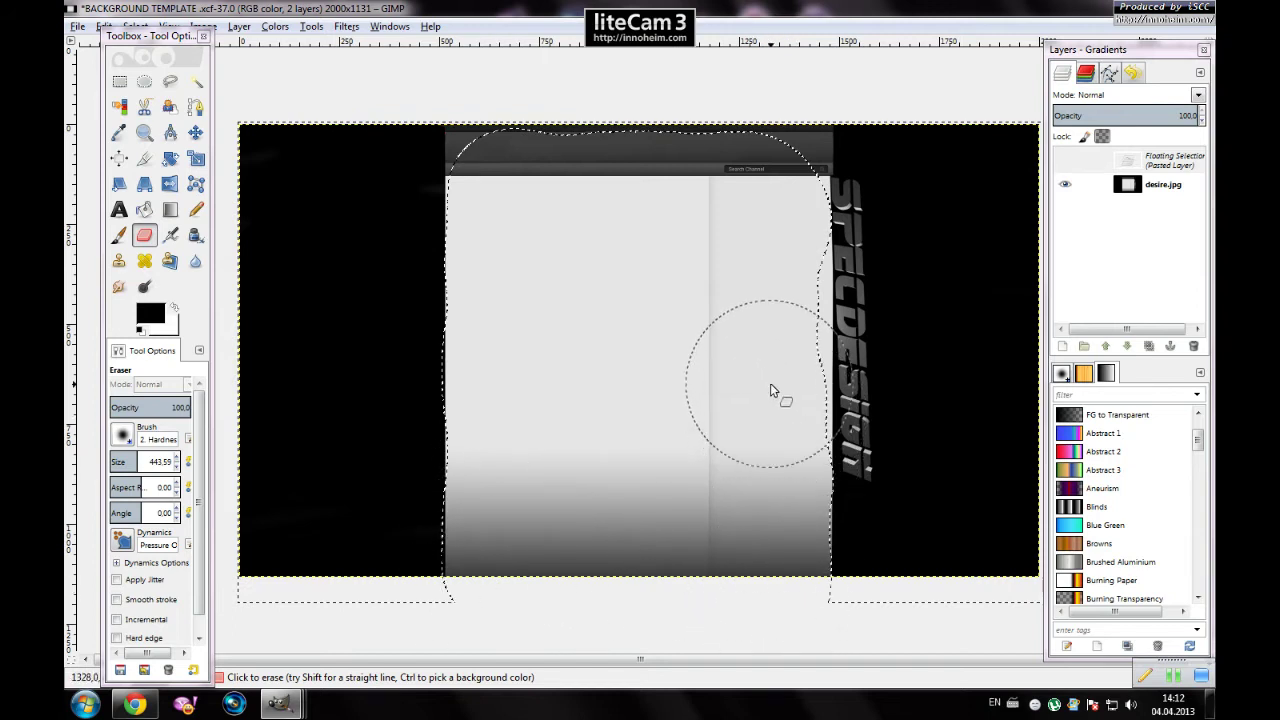
pyautogui.moveTo(141, 461); pyautogui.dragTo(118, 461)
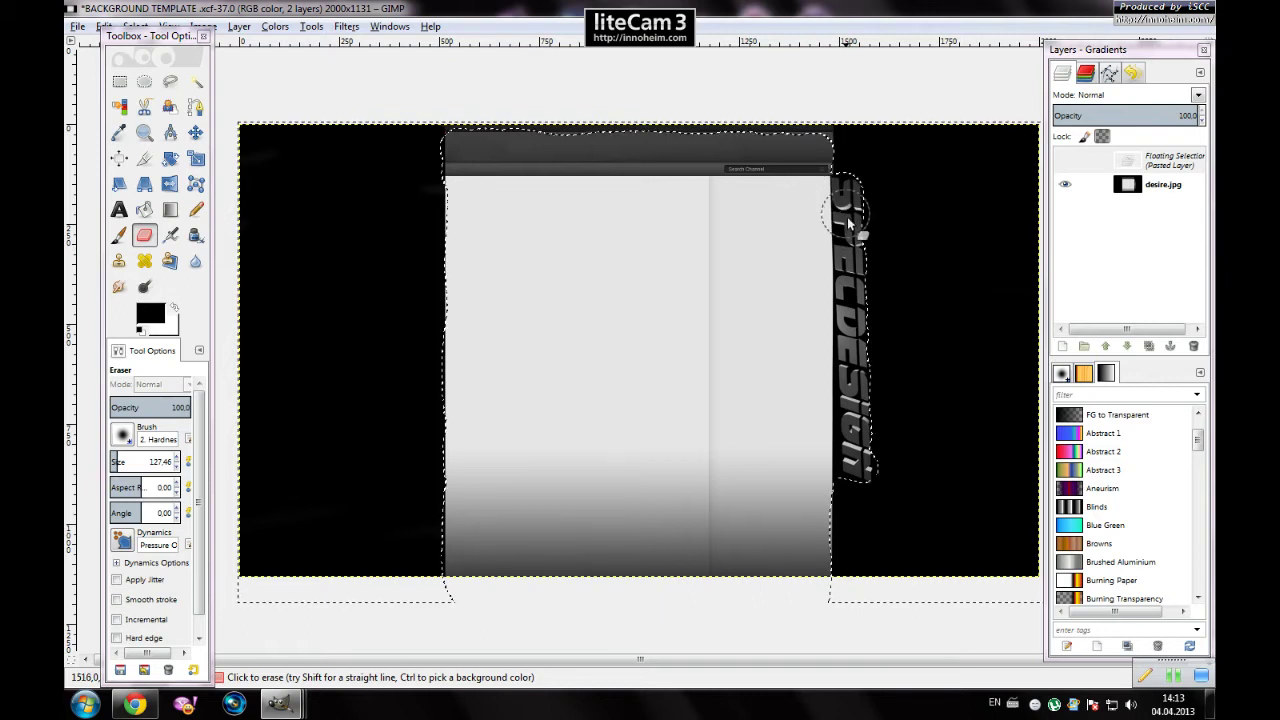
# Restore the floating wallpaper layer and anchor it into the image
pyautogui.hotkey('ctrl', 'z')
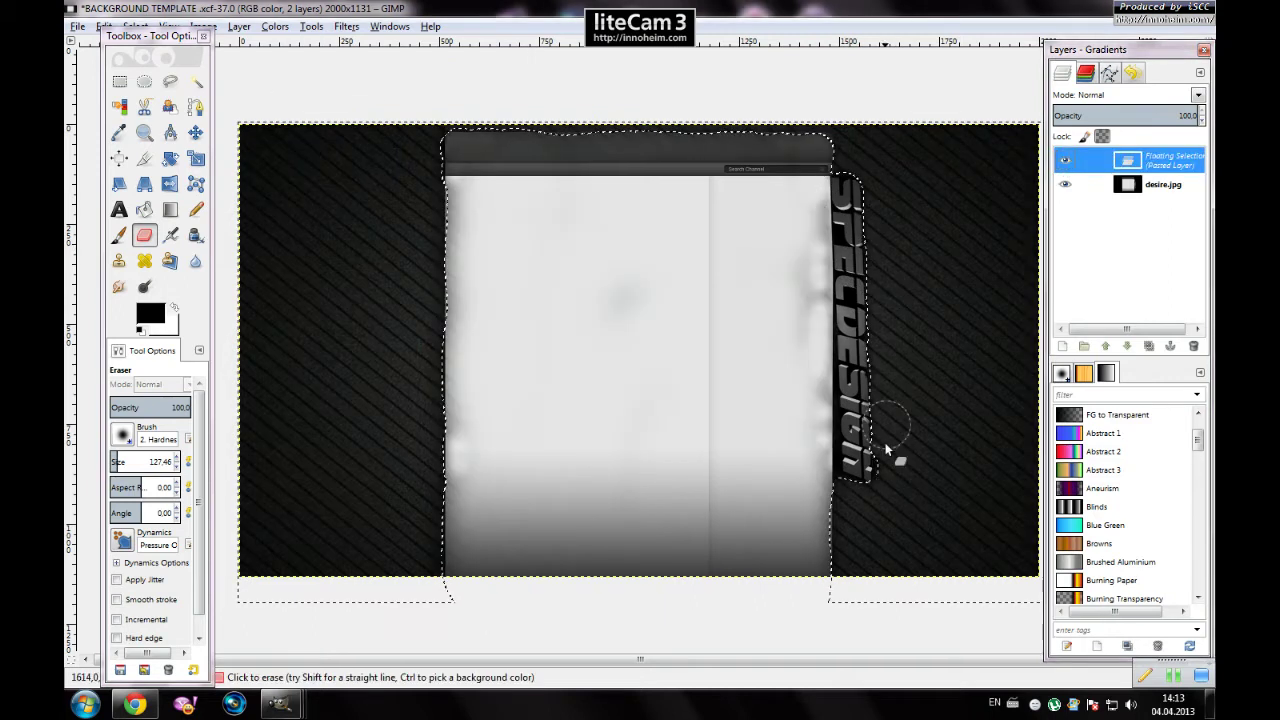
pyautogui.click(172, 84)
pyautogui.click(835, 462)
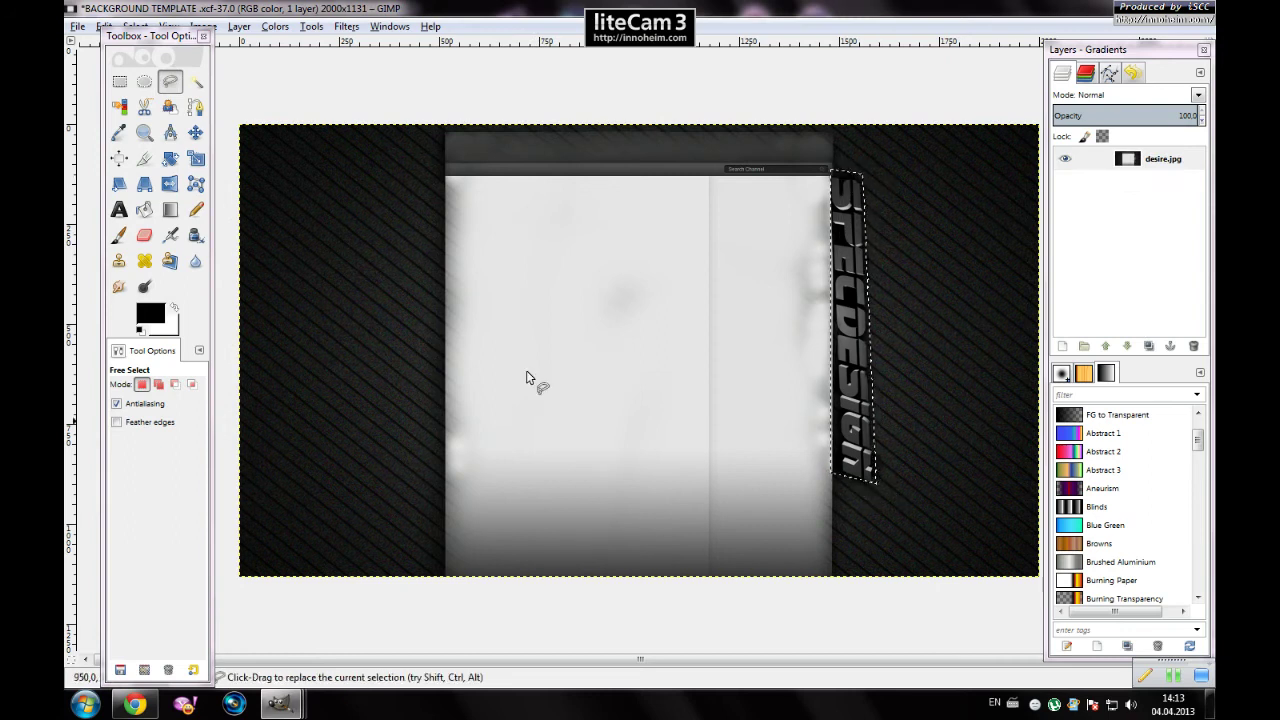
# Sample the dark background, set a near-black foreground for the Airbrush, and browse images to open
pyautogui.click(119, 132)
pyautogui.click(885, 485)
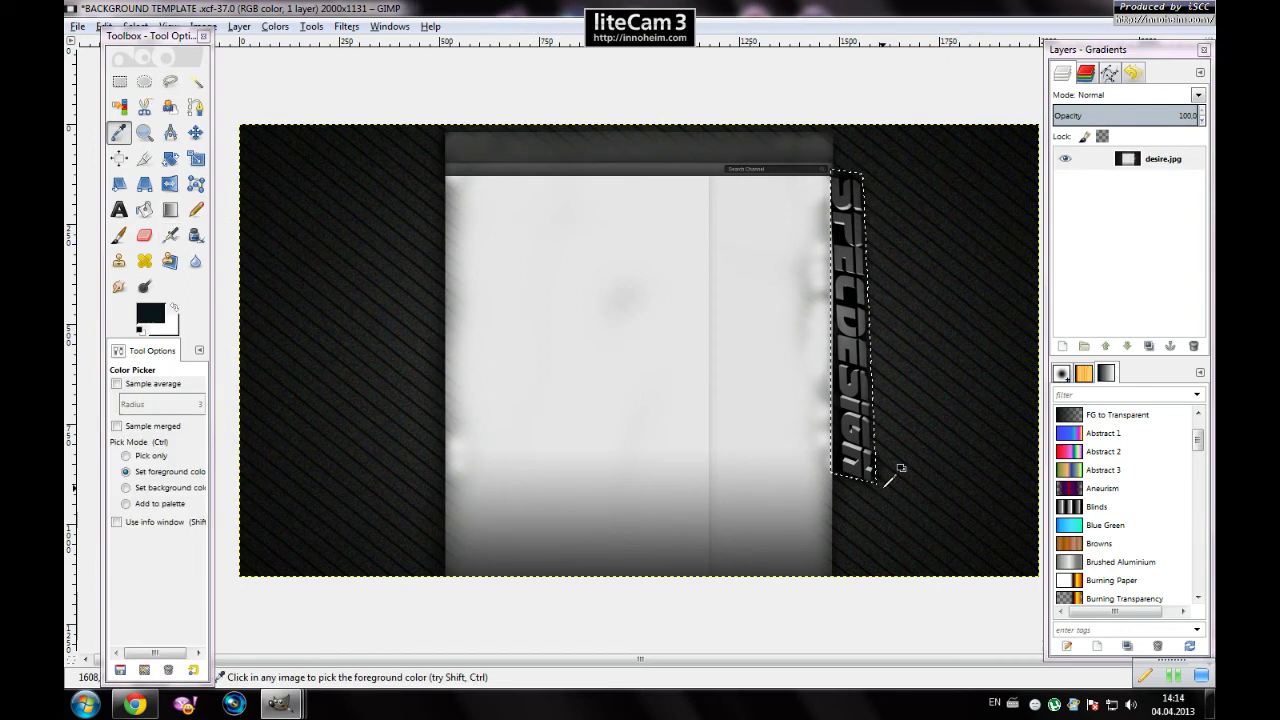
pyautogui.press('a')
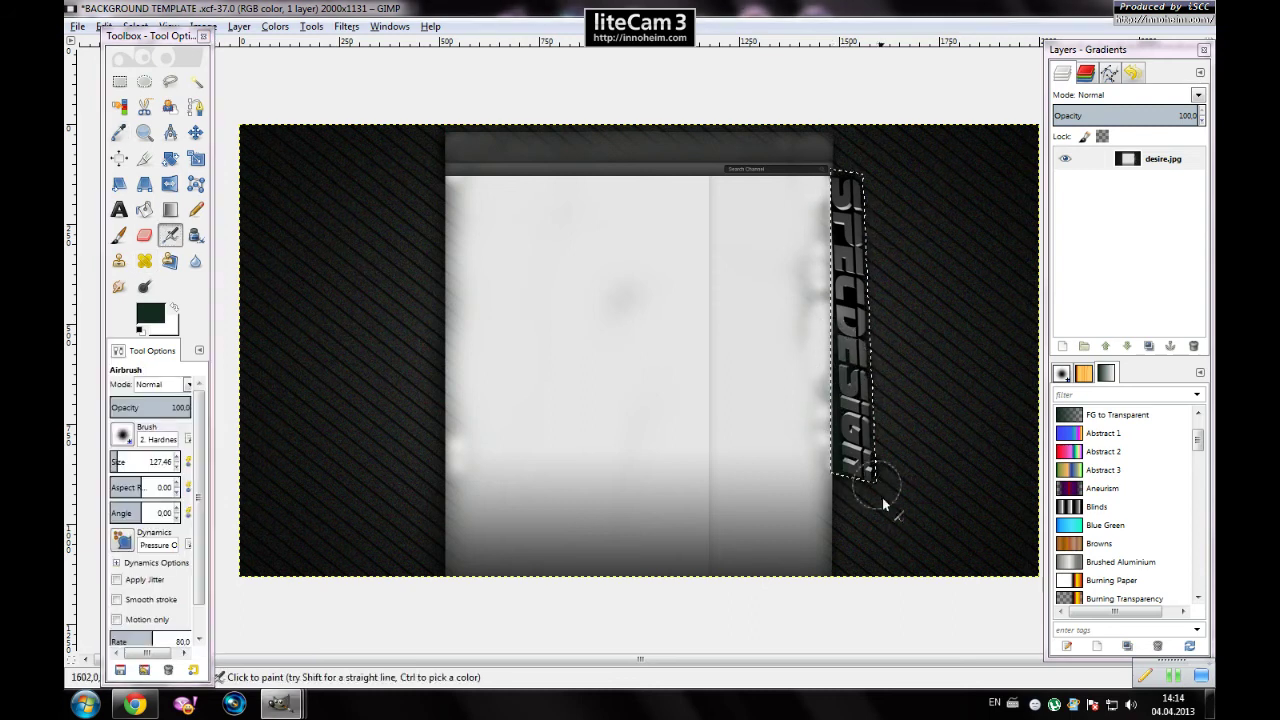
pyautogui.press('f')
pyautogui.click(150, 313)
pyautogui.click(110, 320)
pyautogui.click(362, 394)
pyautogui.press('a')
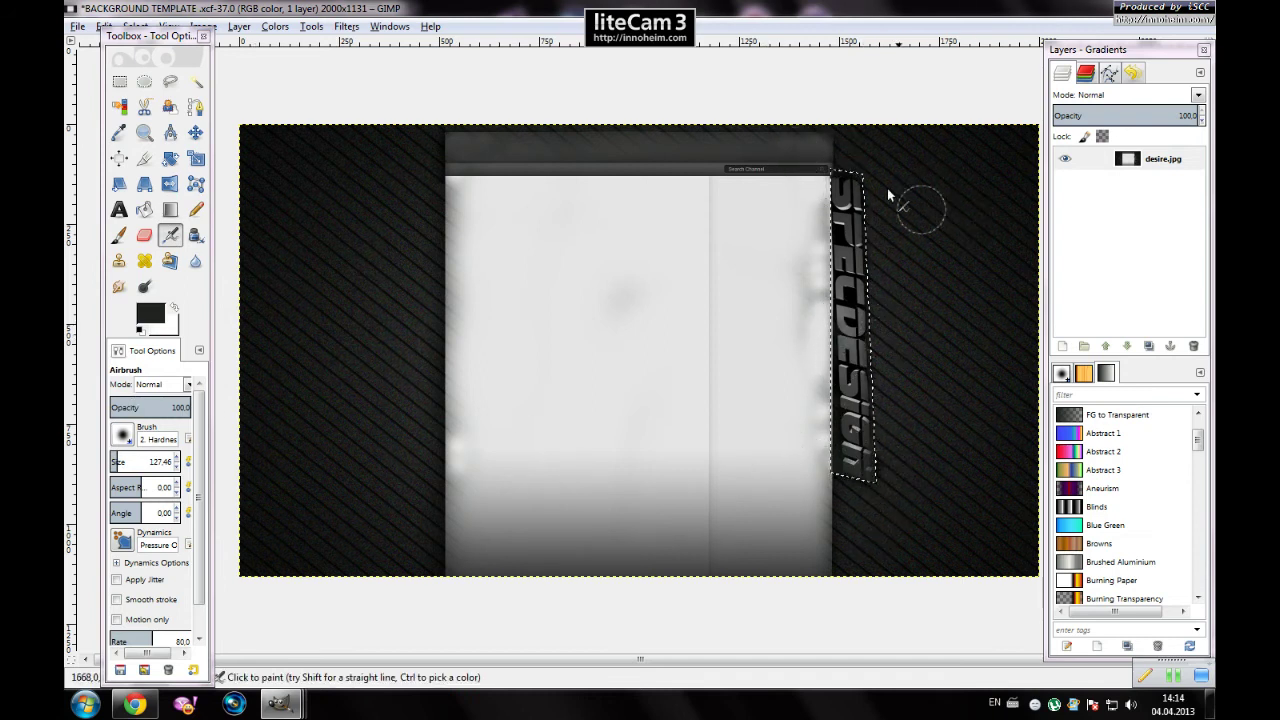
pyautogui.click(77, 26)
pyautogui.click(110, 93)
# Open the Illuminated Black Oak image from the Download\FONT\Light folder
pyautogui.click(490, 294)
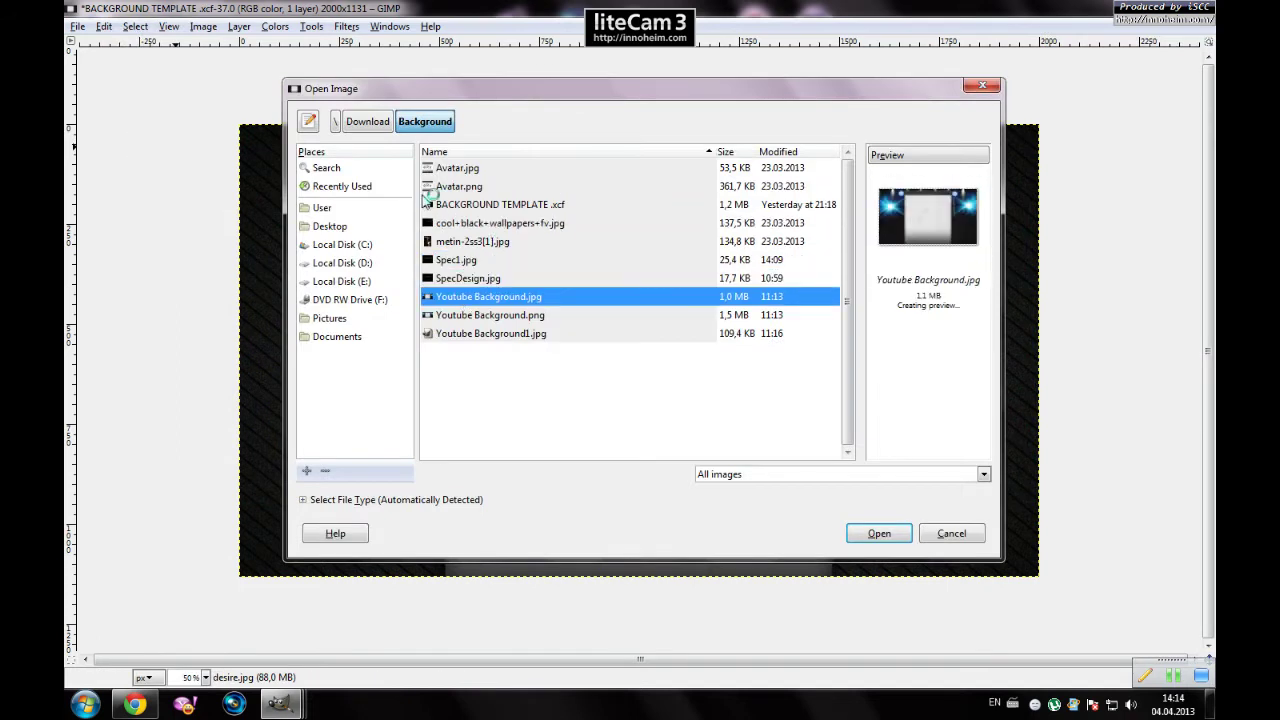
pyautogui.press('BackSpace')
pyautogui.click(500, 186)
pyautogui.click(510, 241)
pyautogui.click(490, 278)
pyautogui.click(500, 333)
pyautogui.click(500, 351)
pyautogui.click(500, 333)
pyautogui.click(879, 533)
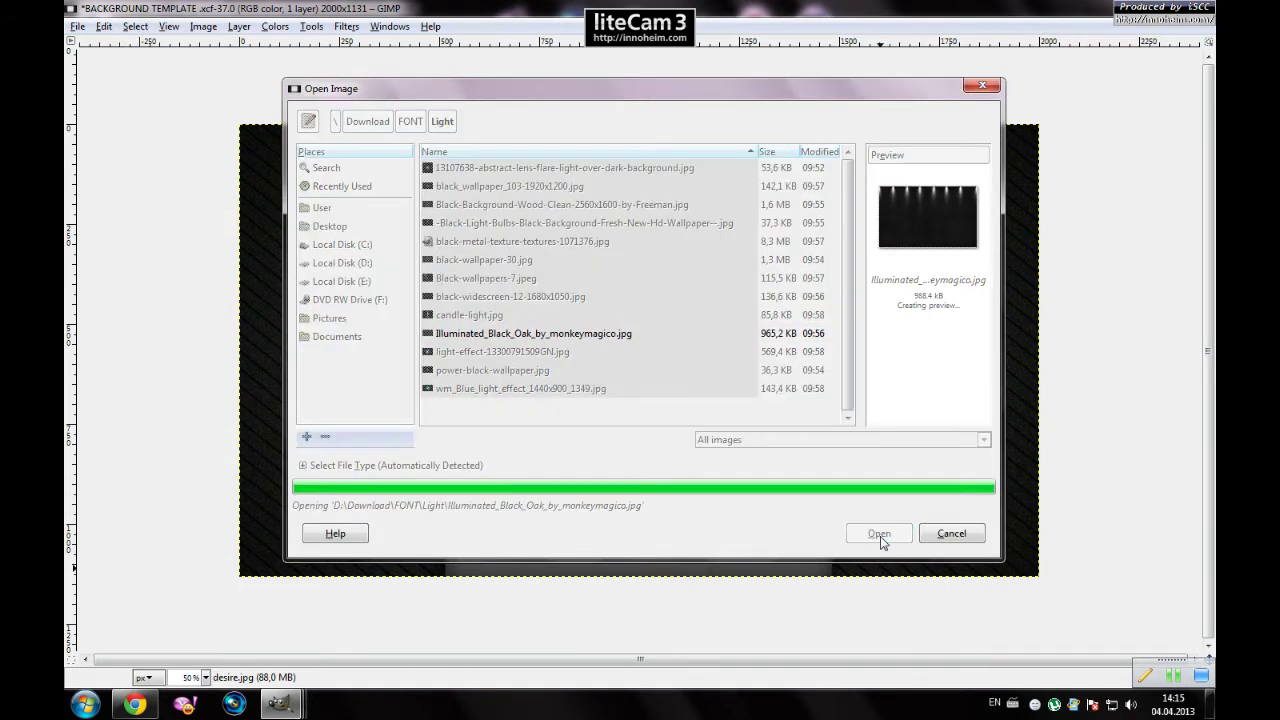
# Free-select the row of spotlights in the Black Oak image and copy it
pyautogui.click(688, 615)
pyautogui.press('f')
pyautogui.moveTo(293, 261); pyautogui.dragTo(300, 118)
pyautogui.click(296, 120)
pyautogui.rightClick(466, 180)
pyautogui.click(614, 331)
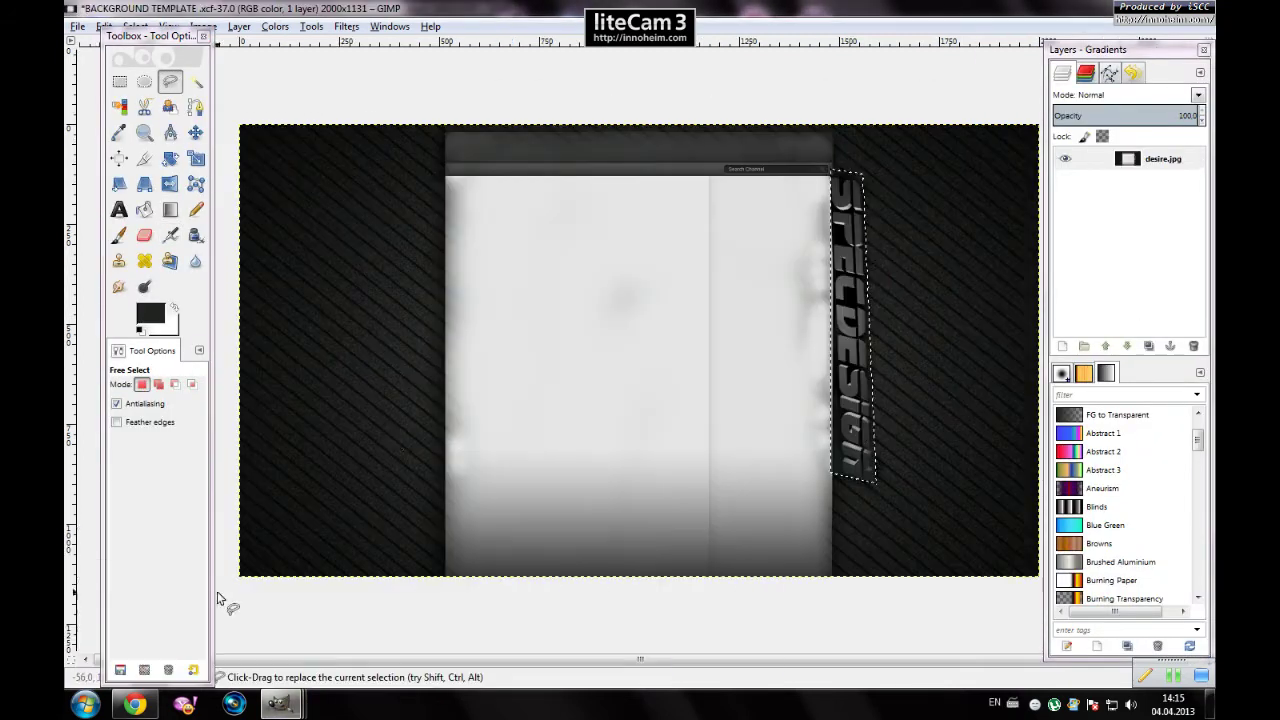
# Paste the spotlights into the template, shift them left, and blend with Lighten only
pyautogui.hotkey('ctrl', 'v')
pyautogui.click(196, 133)
pyautogui.moveTo(780, 320); pyautogui.dragTo(516, 320)
pyautogui.click(1125, 94)
pyautogui.click(1130, 416)
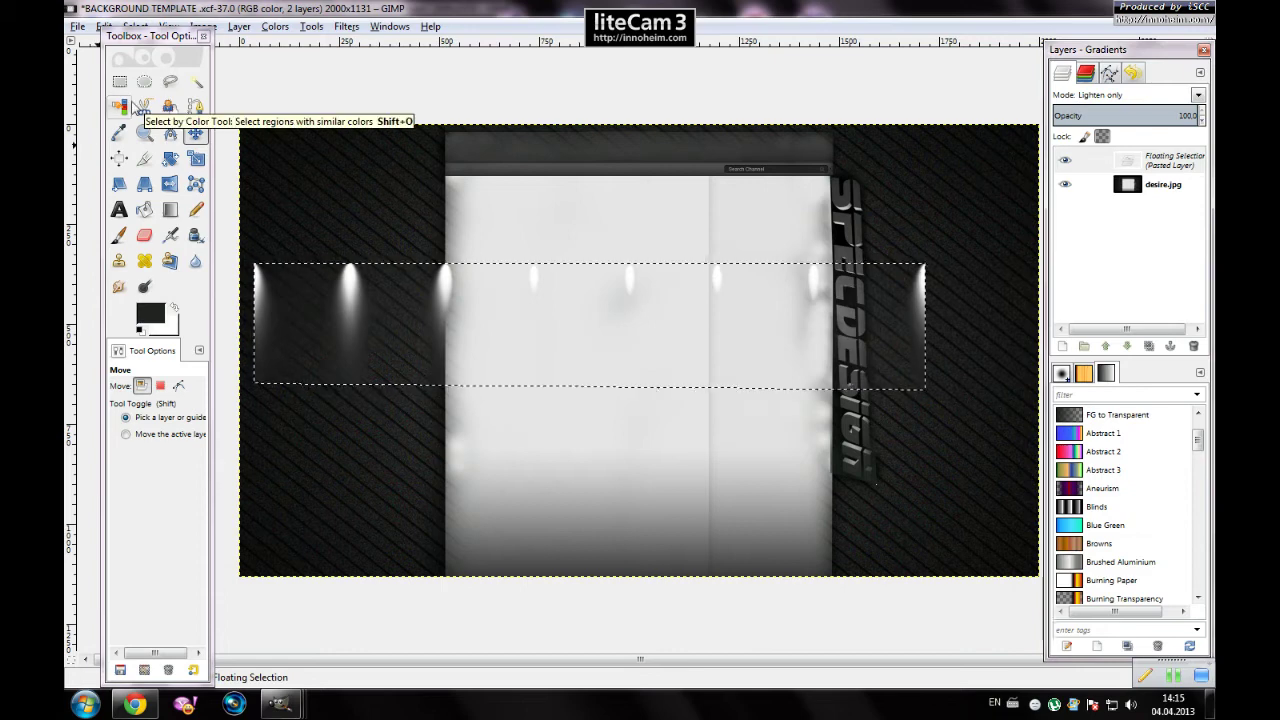
# Rotate the spotlight strip 90° upright and scale it smaller
pyautogui.click(170, 158)
pyautogui.moveTo(400, 320); pyautogui.dragTo(594, 143)
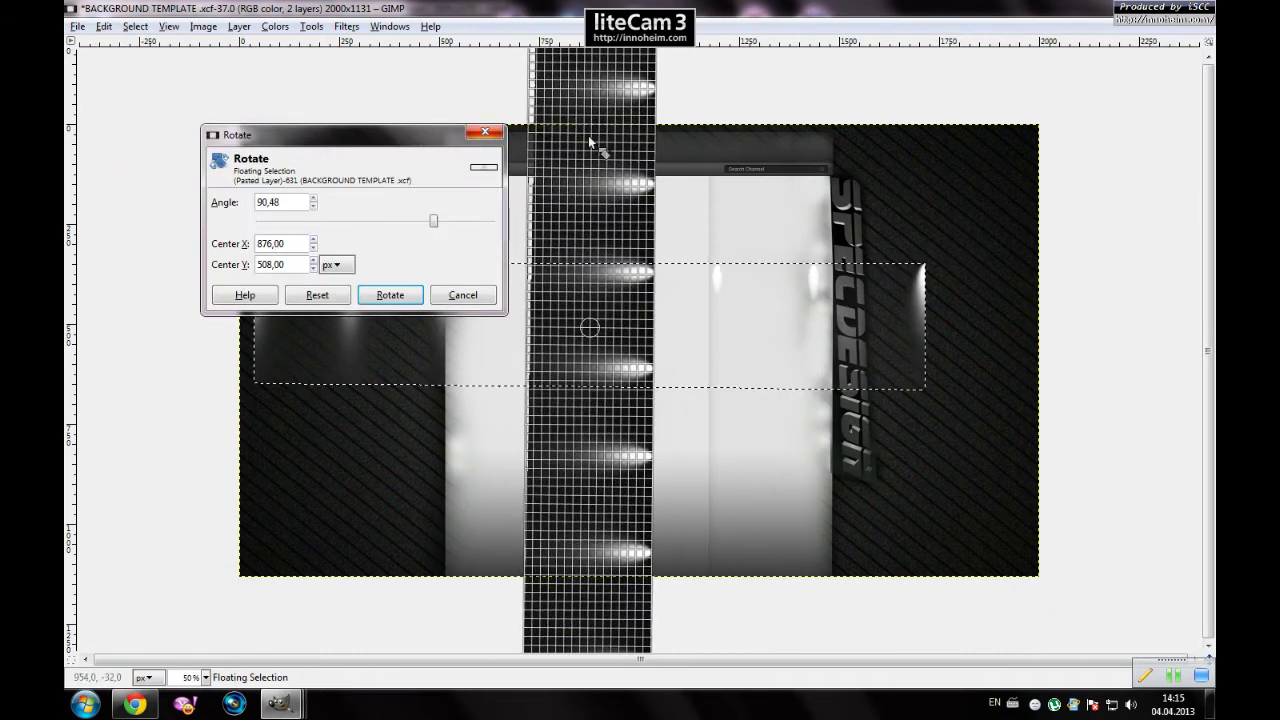
pyautogui.click(389, 294)
pyautogui.click(144, 183)
pyautogui.click(357, 323)
pyautogui.click(334, 368)
# Move the spotlight strip to the right edge and stretch it to the canvas bottom
pyautogui.press('m')
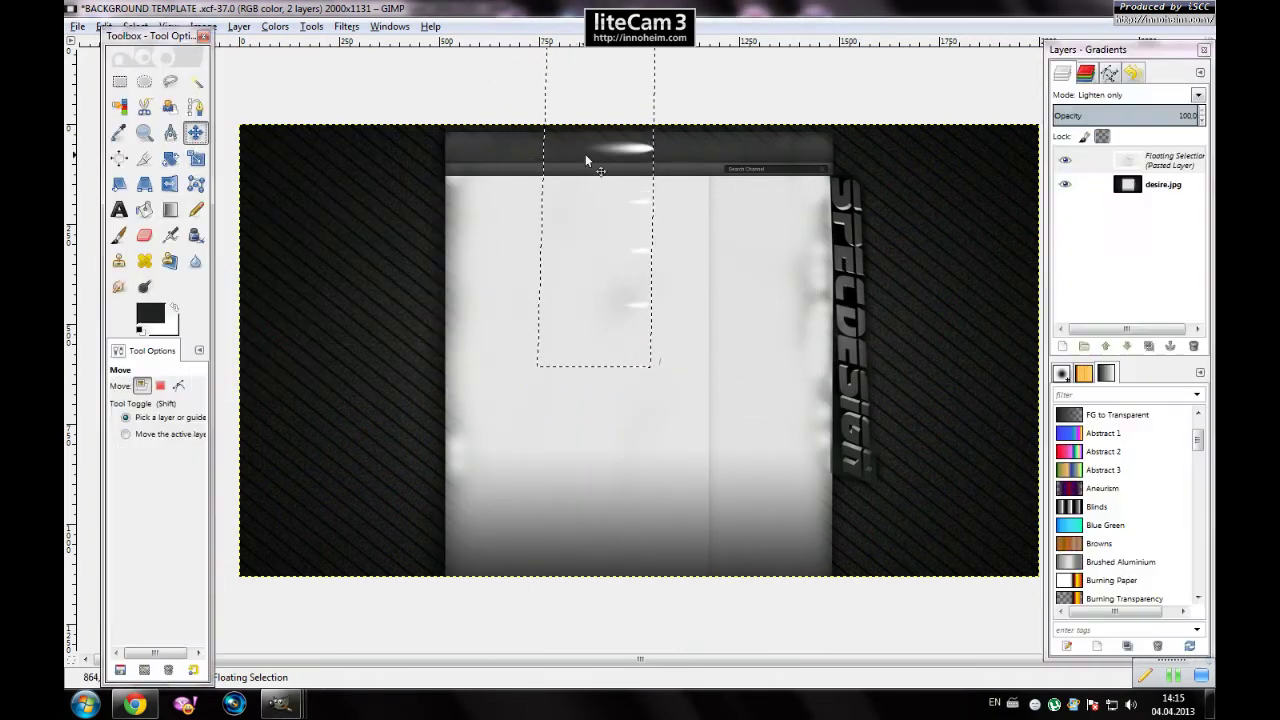
pyautogui.moveTo(585, 154); pyautogui.dragTo(971, 290)
pyautogui.click(196, 158)
pyautogui.moveTo(1034, 498); pyautogui.dragTo(1009, 594)
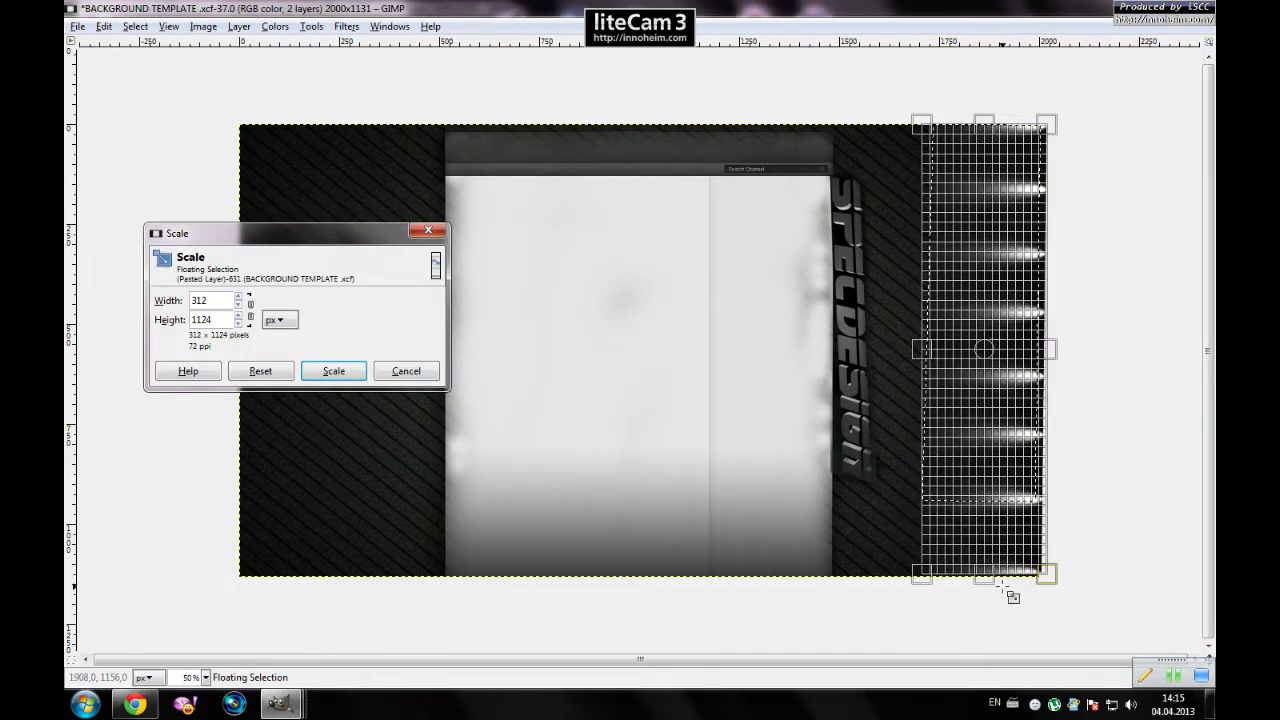
pyautogui.click(334, 372)
# Duplicate the strip onto the left edge and mirror it horizontally
pyautogui.hotkey('ctrl', 'c')
pyautogui.hotkey('ctrl', 'v')
pyautogui.press('m')
pyautogui.moveTo(1000, 300); pyautogui.dragTo(323, 293)
pyautogui.hotkey('shift', 'f')
pyautogui.click(331, 295)
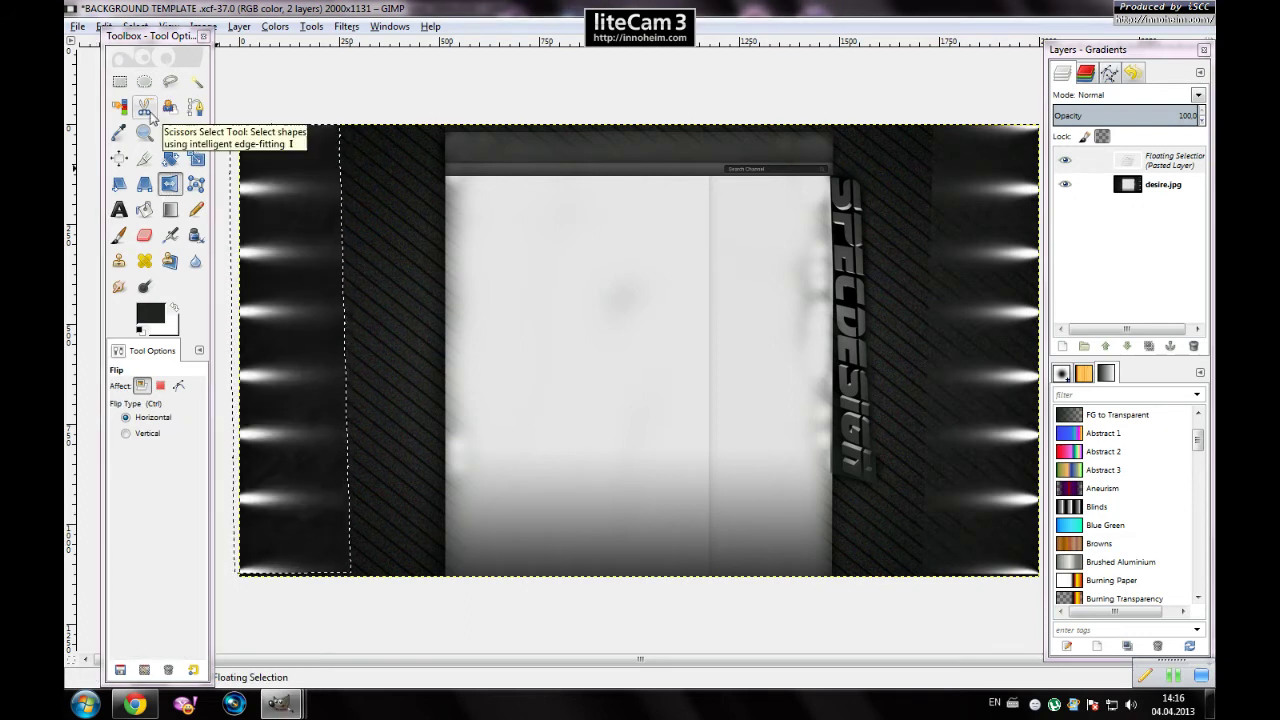
# Open a light-effect burst image from the Light folder
pyautogui.click(77, 26)
pyautogui.click(110, 88)
pyautogui.doubleClick(446, 186)
pyautogui.click(470, 275)
pyautogui.click(490, 355)
pyautogui.click(872, 533)
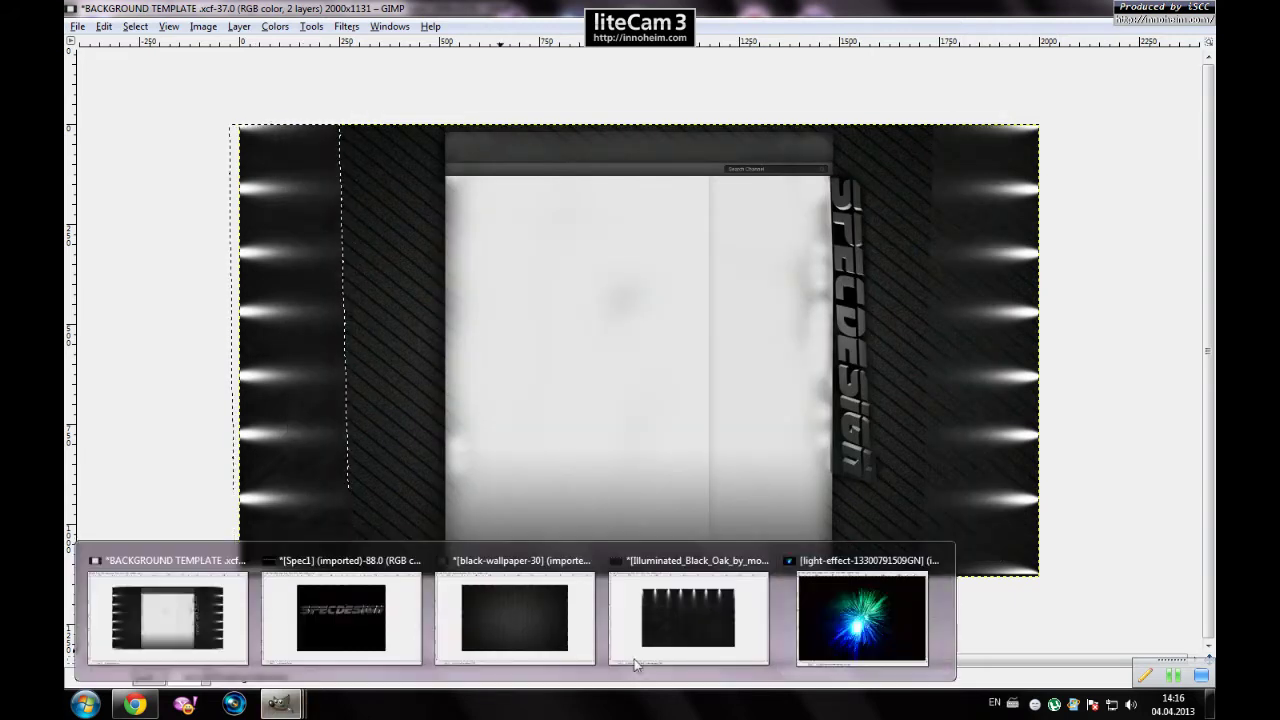
# Free-select the blue light burst in the light-effect image and copy it
pyautogui.click(871, 614)
pyautogui.click(283, 127)
pyautogui.click(298, 638)
pyautogui.click(981, 636)
pyautogui.click(993, 427)
pyautogui.click(283, 127)
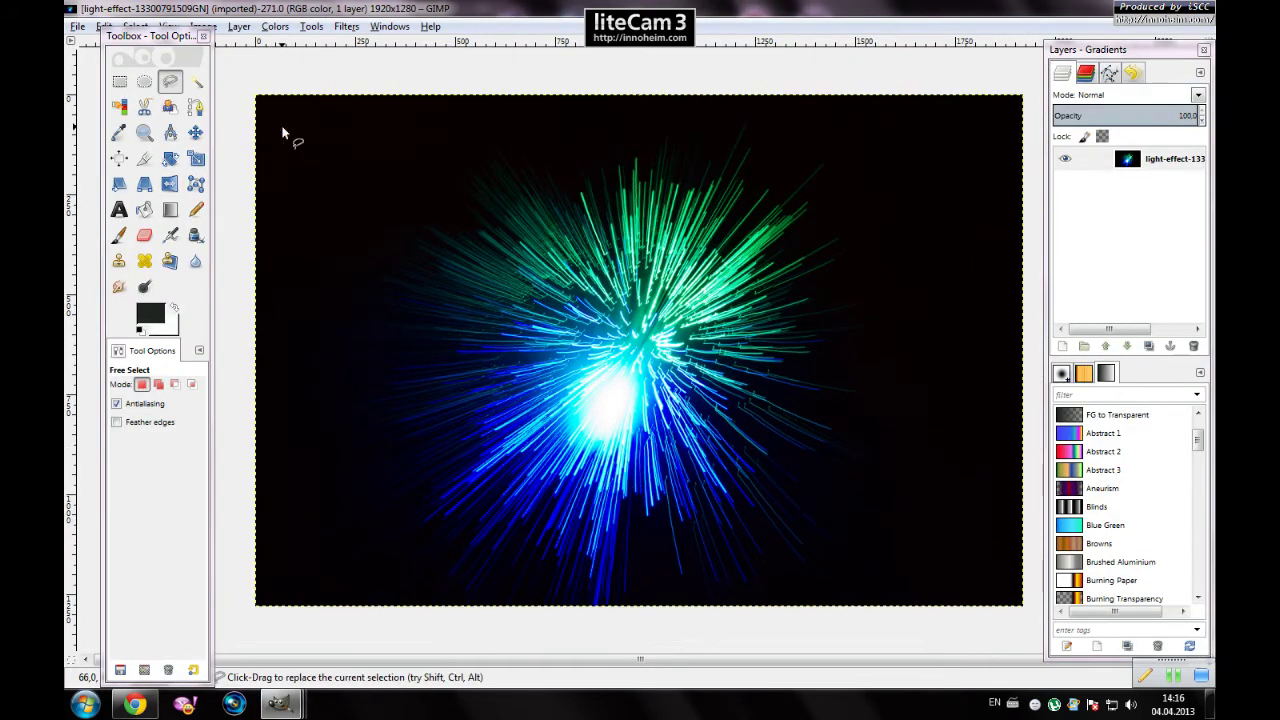
pyautogui.rightClick(665, 325)
pyautogui.click(829, 420)
# Paste the burst into the template in Lighten only mode and place it at lower left
pyautogui.click(171, 614)
pyautogui.hotkey('ctrl', 'v')
pyautogui.click(1197, 95)
pyautogui.click(1100, 300)
pyautogui.press('m')
pyautogui.moveTo(700, 330)
pyautogui.mouseDown()
pyautogui.moveTo(1003, 163)
pyautogui.moveTo(919, 220)
pyautogui.mouseUp()
pyautogui.rightClick(935, 230)
pyautogui.click(793, 481)
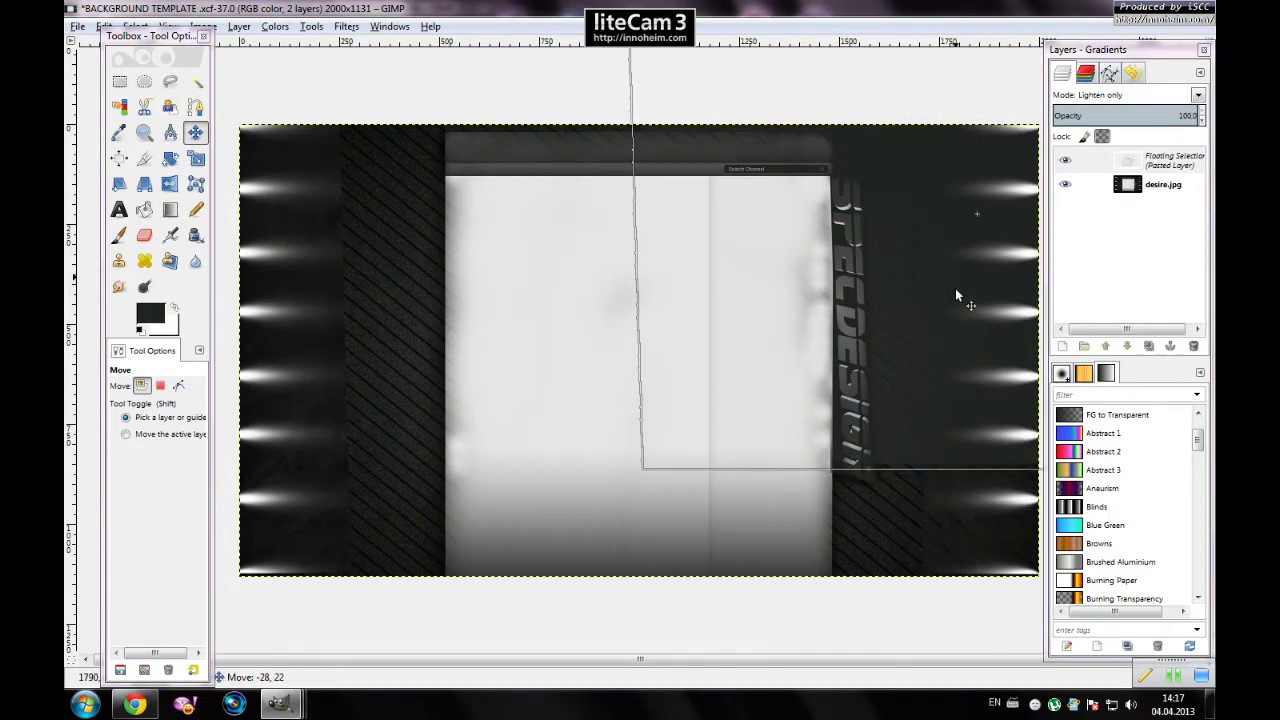
pyautogui.hotkey('ctrl', 'z')
pyautogui.moveTo(977, 251)
pyautogui.mouseDown()
pyautogui.moveTo(213, 515)
pyautogui.moveTo(229, 251)
pyautogui.moveTo(330, 318)
pyautogui.moveTo(350, 437)
pyautogui.moveTo(330, 502)
pyautogui.mouseUp()
# Paste a second copy of the light burst and mirror it horizontally
pyautogui.hotkey('ctrl', 'c')
pyautogui.scroll(10, 1198, 95)
pyautogui.scroll(-10, 1198, 95)
pyautogui.hotkey('ctrl', 'v')
pyautogui.moveTo(631, 302); pyautogui.dragTo(587, 305)
pyautogui.hotkey('shift', 'f')
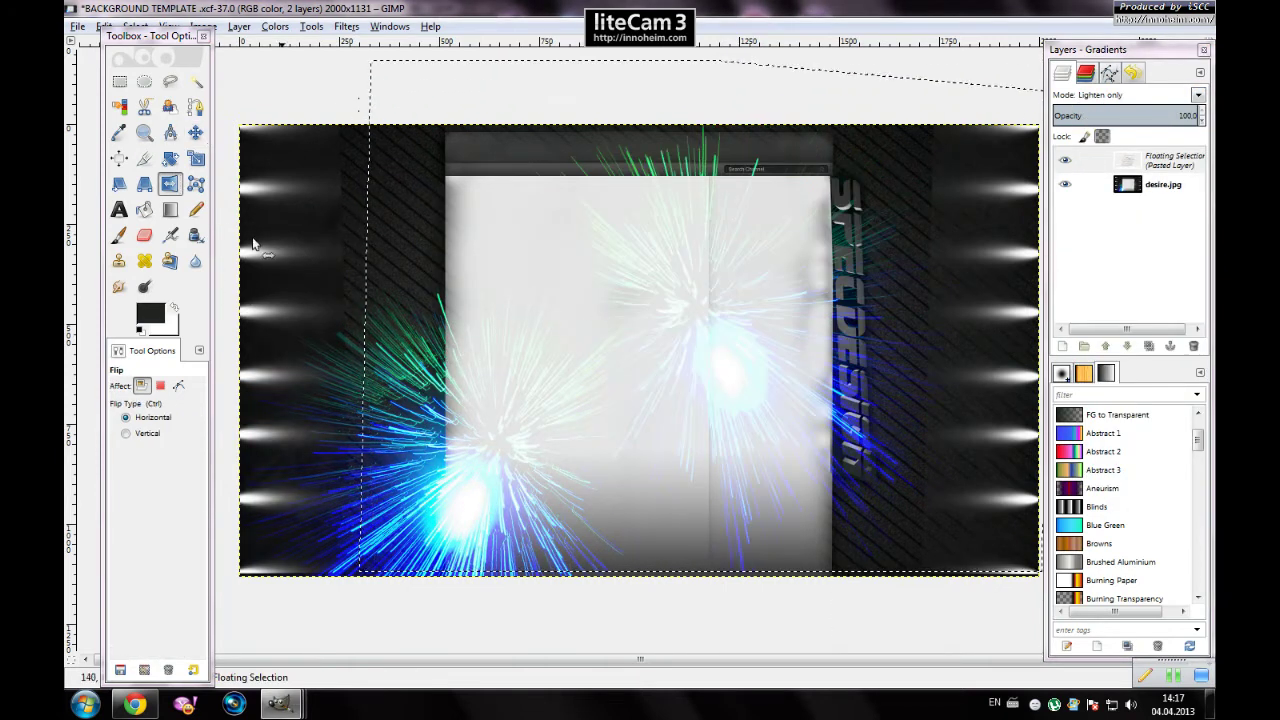
pyautogui.click(253, 244)
# Shrink the second burst and place it near the top of the template
pyautogui.hotkey('shift', 't')
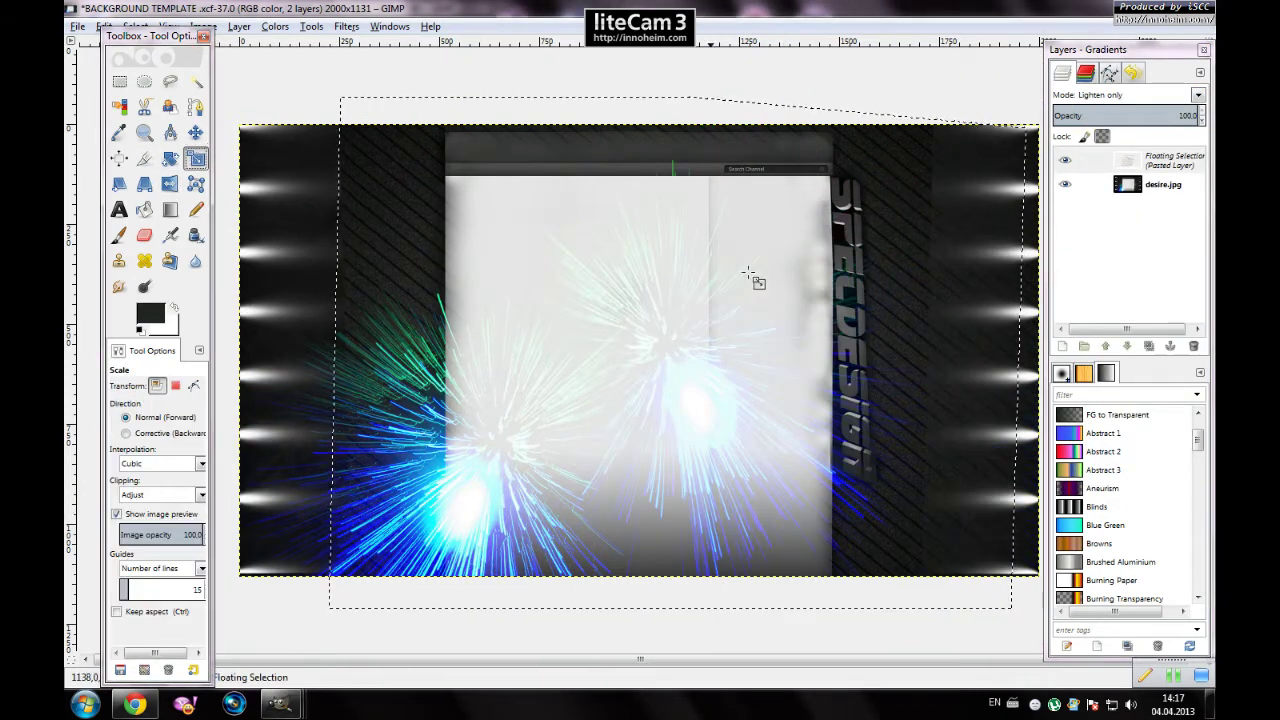
pyautogui.press('Tab')
pyautogui.moveTo(748, 272); pyautogui.dragTo(428, 550)
pyautogui.press('m')
pyautogui.moveTo(401, 543); pyautogui.dragTo(897, 497)
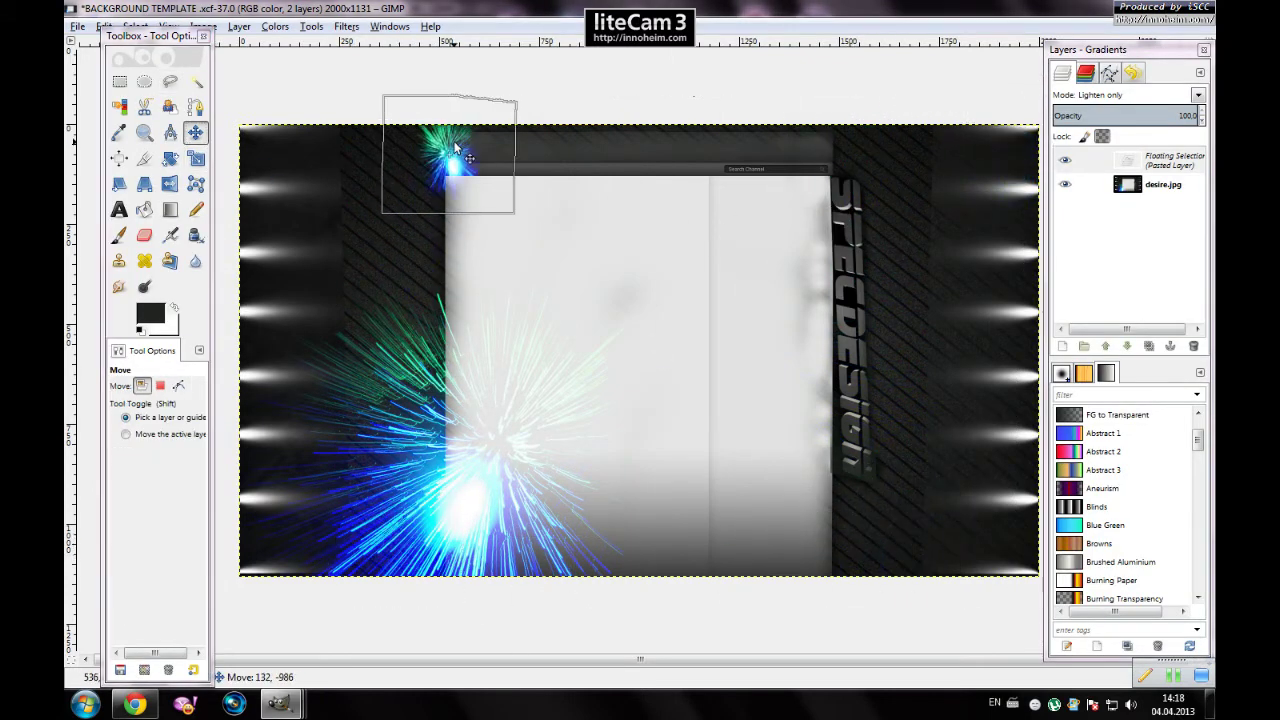
pyautogui.hotkey('ctrl', 'o')
# Open Black-wallpapers-7.jpeg from the Light folder
pyautogui.click(367, 121)
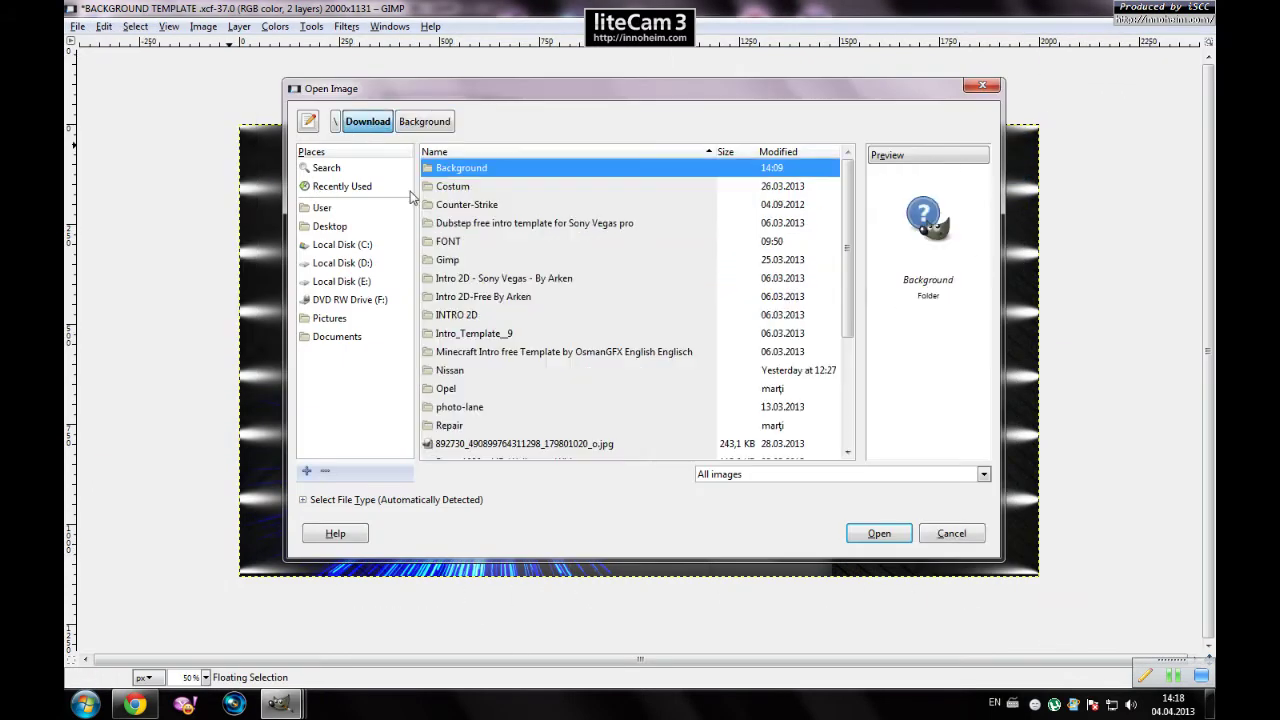
pyautogui.doubleClick(455, 241)
pyautogui.click(486, 278)
pyautogui.click(490, 370)
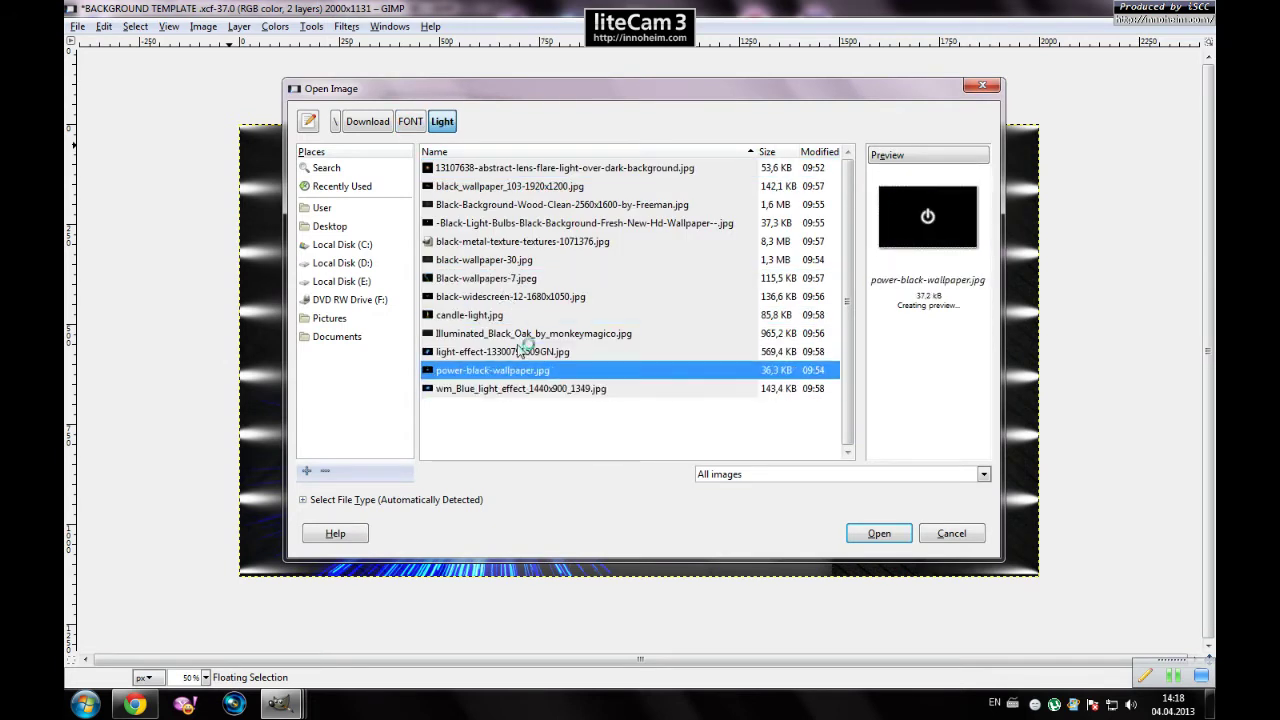
pyautogui.click(530, 278)
pyautogui.click(879, 533)
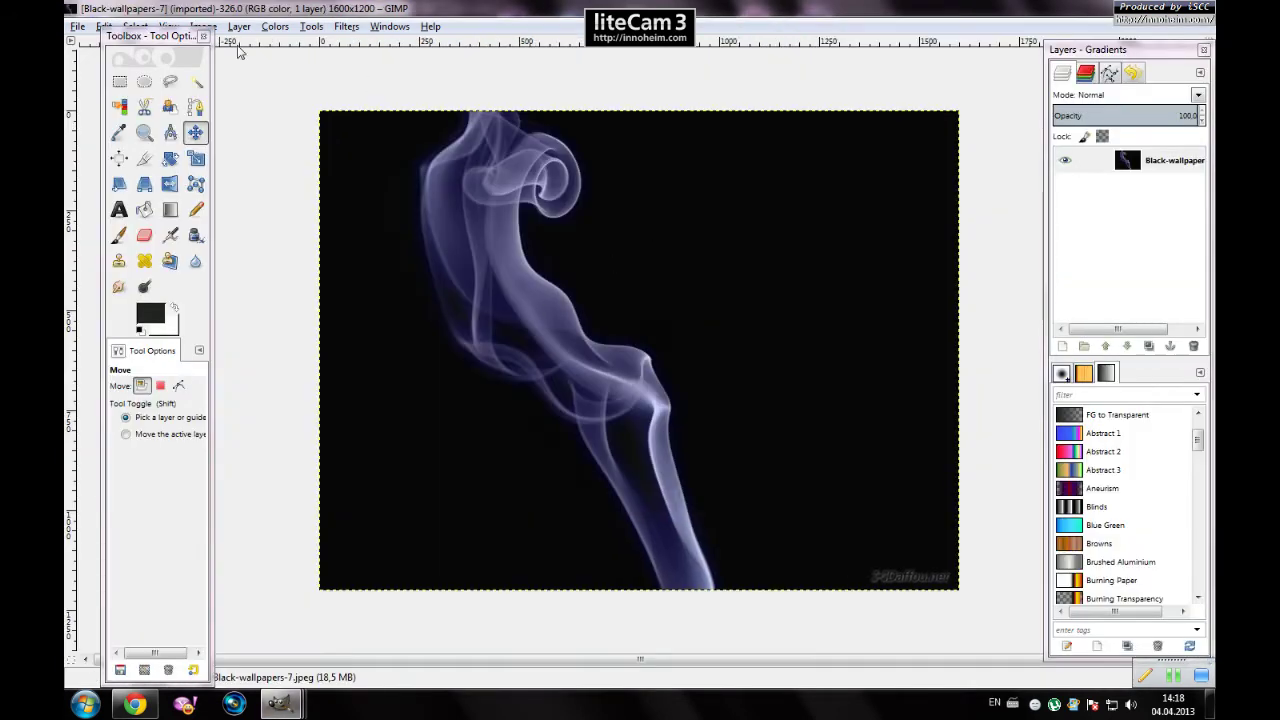
# Free-select the smoke wisp in the wallpaper and copy it
pyautogui.press('f')
pyautogui.click(397, 96)
pyautogui.click(382, 348)
pyautogui.click(397, 96)
pyautogui.doubleClick(428, 134)
pyautogui.rightClick(543, 257)
pyautogui.click(671, 363)
# Paste the smoke into the template, resize it, and blend with Lighten only
pyautogui.click(171, 620)
pyautogui.hotkey('ctrl', 'v')
pyautogui.hotkey('shift', 't')
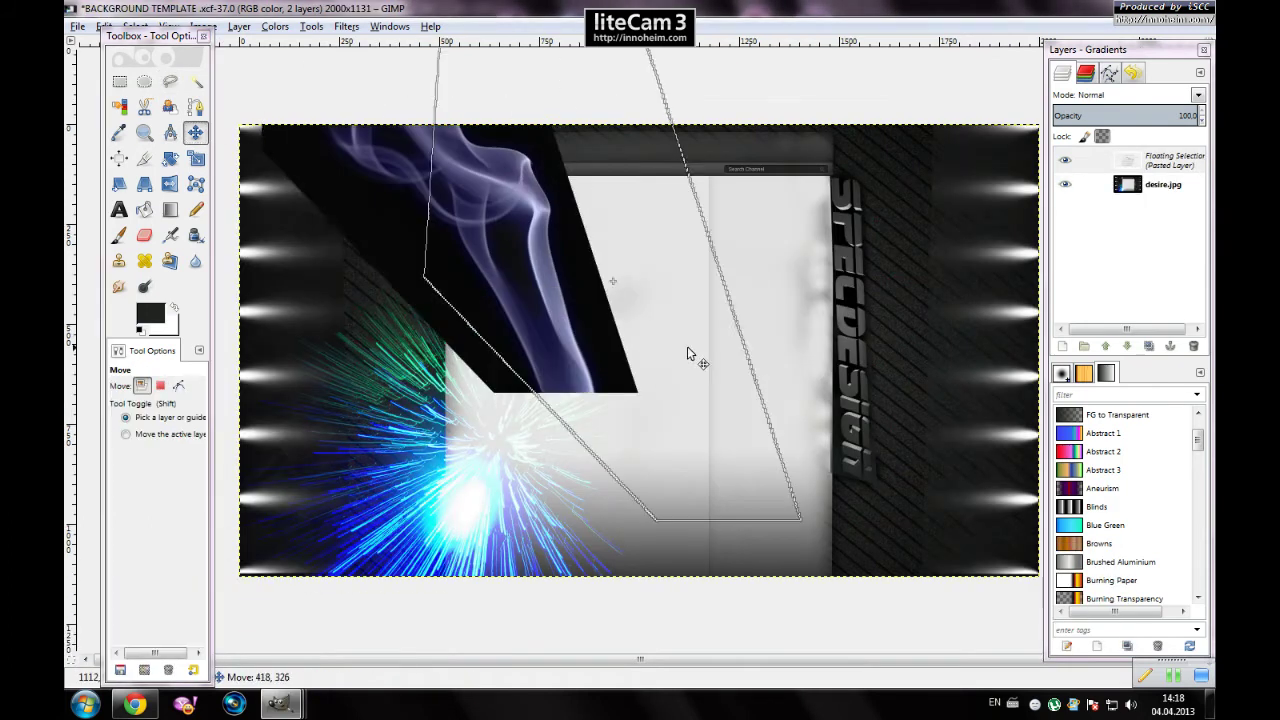
pyautogui.moveTo(689, 357); pyautogui.dragTo(800, 555)
pyautogui.press('Tab')
pyautogui.click(341, 373)
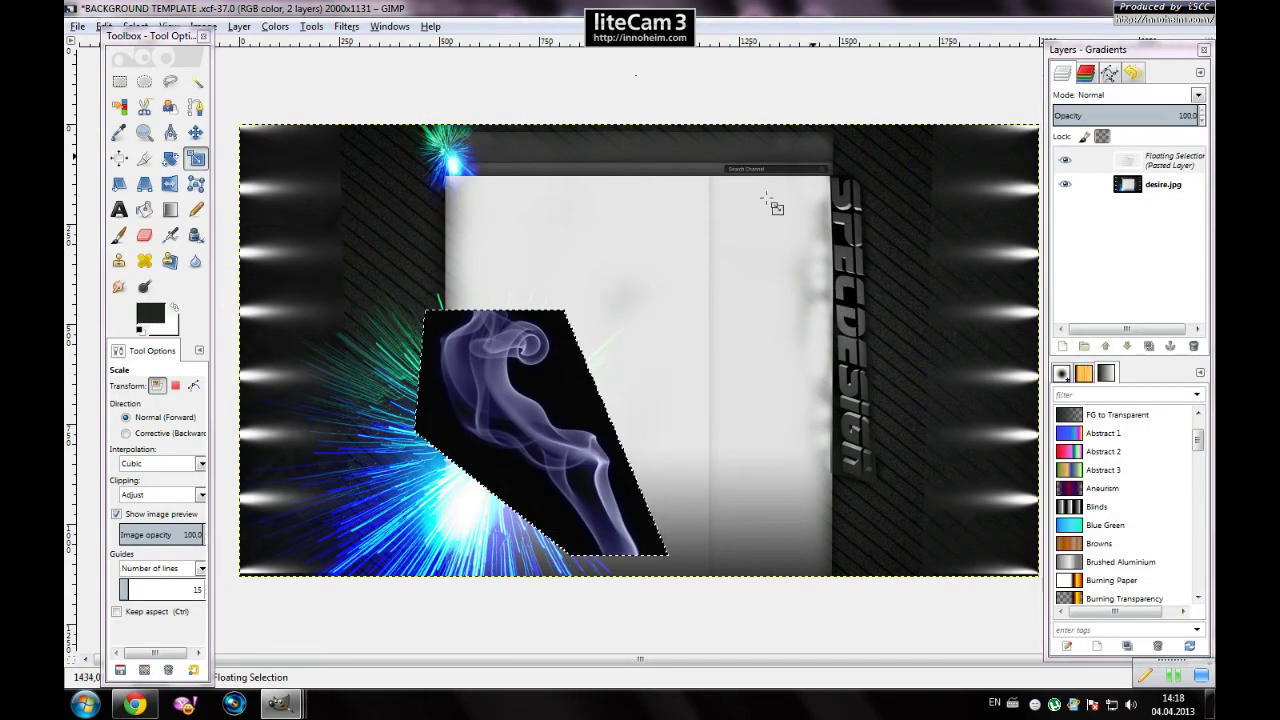
pyautogui.click(1125, 94)
pyautogui.click(1100, 151)
# Rotate the smoke about -27°, mirror it, and place it at lower right beside SPECDESIGN
pyautogui.press('m')
pyautogui.moveTo(506, 451)
pyautogui.mouseDown()
pyautogui.moveTo(864, 465)
pyautogui.moveTo(370, 262)
pyautogui.moveTo(460, 330)
pyautogui.mouseUp()
pyautogui.hotkey('shift', 'r')
pyautogui.click(390, 295)
pyautogui.moveTo(420, 240); pyautogui.dragTo(480, 330)
pyautogui.click(390, 295)
pyautogui.click(172, 185)
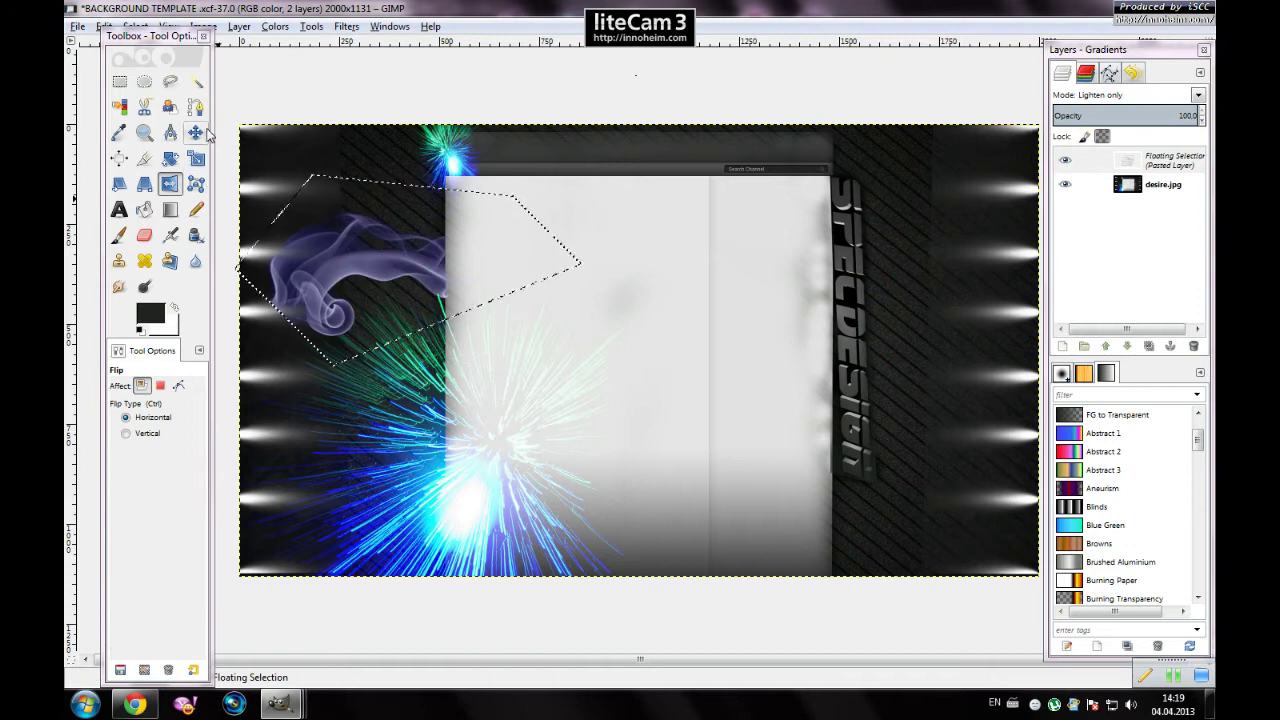
pyautogui.press('m')
pyautogui.moveTo(305, 222)
pyautogui.mouseDown()
pyautogui.moveTo(791, 515)
pyautogui.moveTo(803, 467)
pyautogui.moveTo(804, 517)
pyautogui.moveTo(777, 494)
pyautogui.moveTo(786, 507)
pyautogui.mouseUp()
# Export the template as BACKGROUND TEMPLATE 111111.jpg in JPEG at quality 92
pyautogui.click(77, 26)
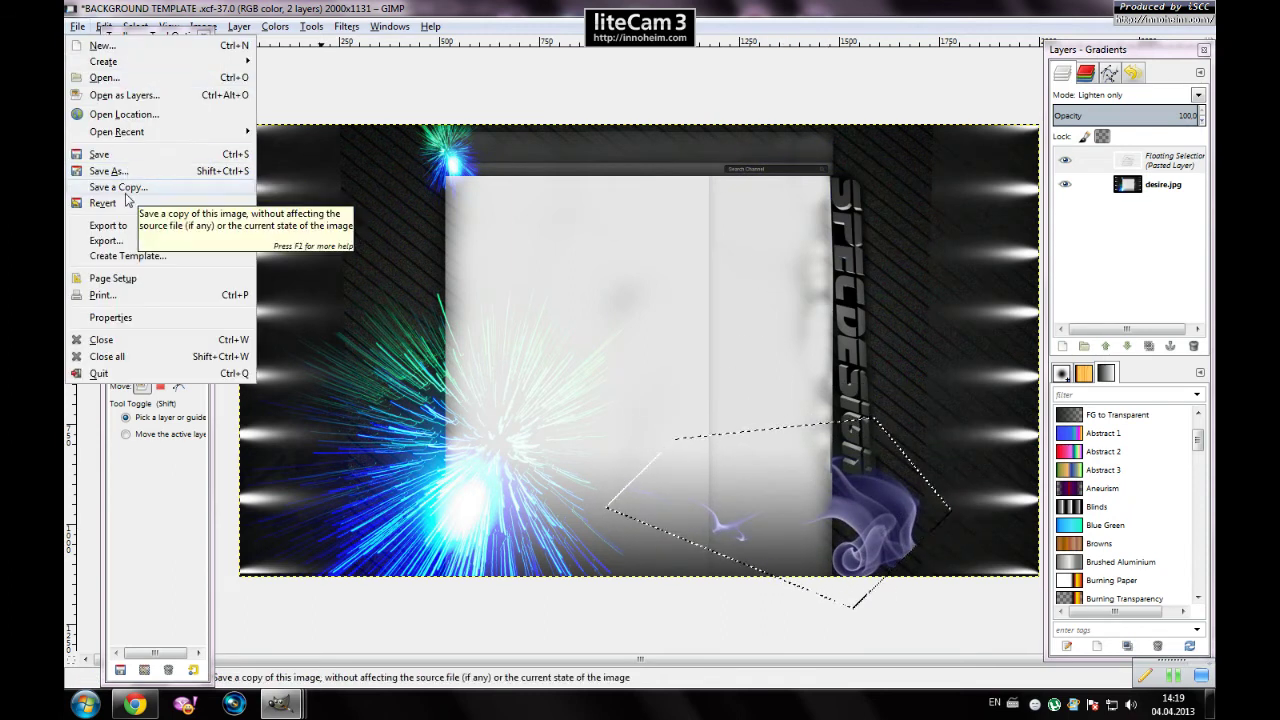
pyautogui.click(165, 224)
pyautogui.click(300, 468)
pyautogui.scroll(-3, 600, 480)
pyautogui.click(400, 464)
pyautogui.click(835, 574)
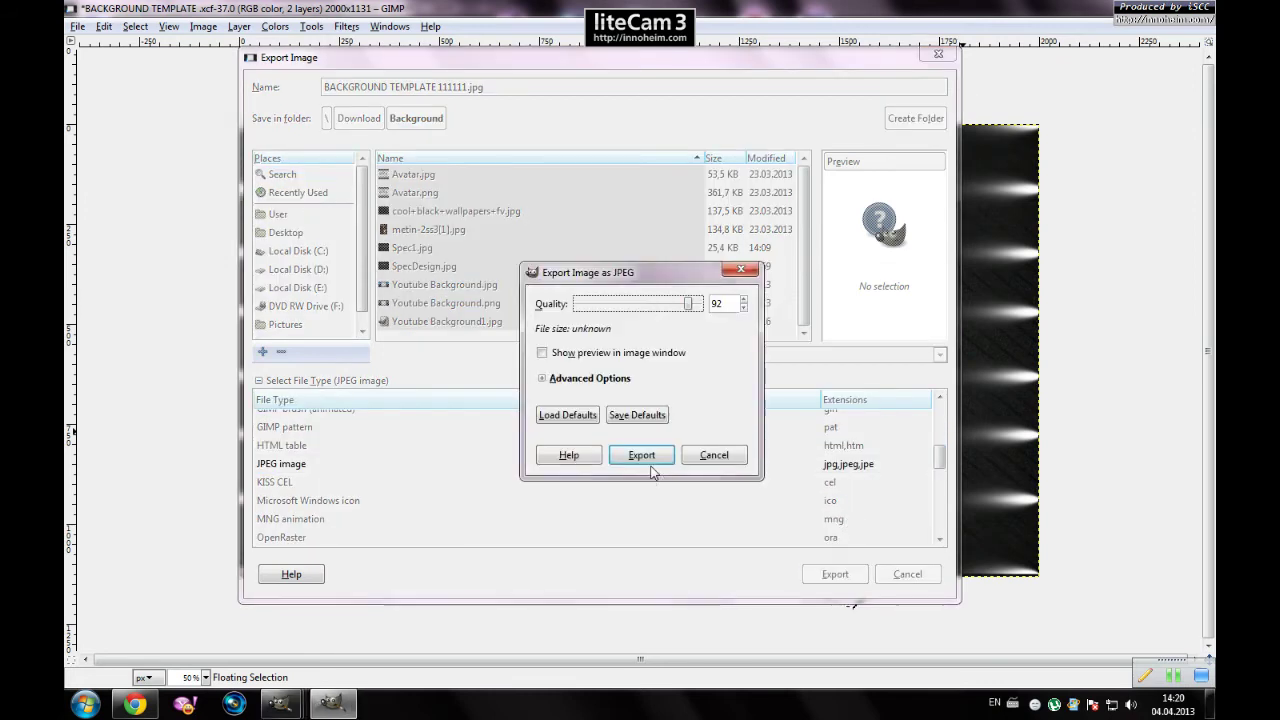
pyautogui.click(641, 455)
# Close all open images in GIMP without saving
pyautogui.hotkey('ctrl', 'w')
pyautogui.hotkey('ctrl', 'd')
pyautogui.hotkey('ctrl', 'w')
pyautogui.hotkey('ctrl', 'd')
pyautogui.hotkey('ctrl', 'w')
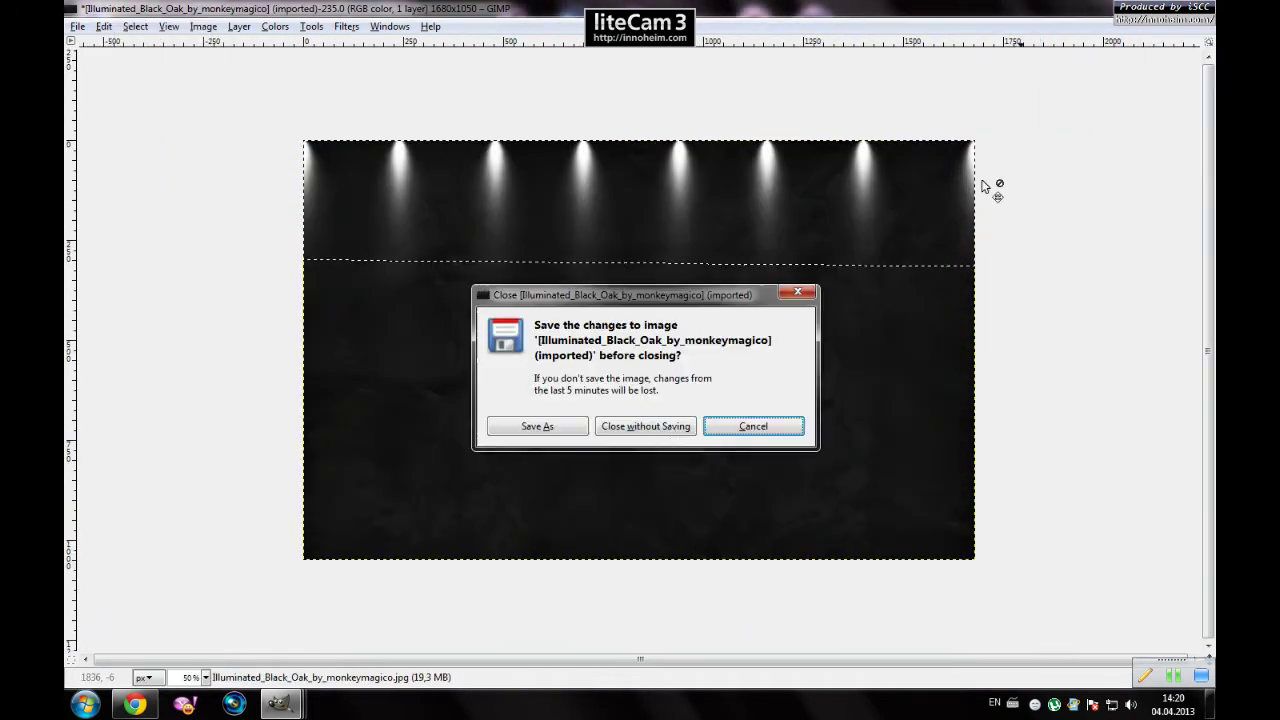
pyautogui.click(684, 426)
pyautogui.click(661, 433)
# Preview the exported JPG from D:\Download\Background, then return to YouTube in the browser
pyautogui.press('super+e')
pyautogui.doubleClick(540, 118)
pyautogui.doubleClick(335, 426)
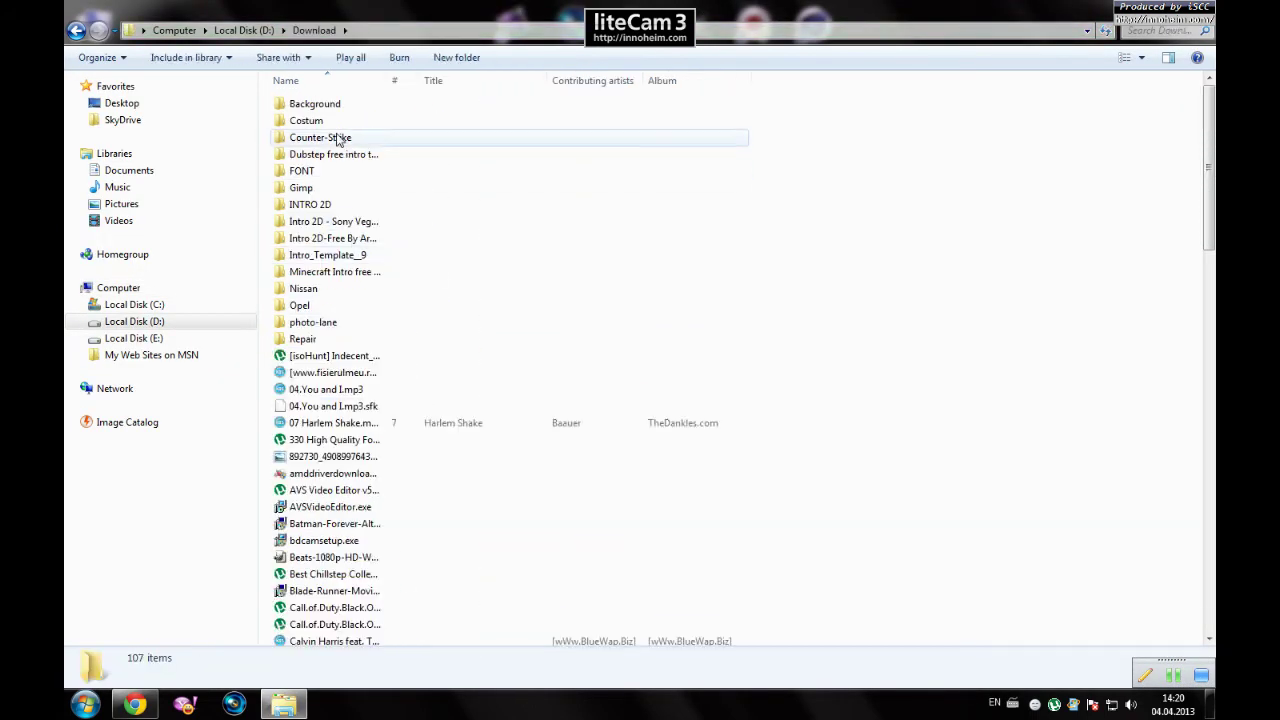
pyautogui.doubleClick(315, 104)
pyautogui.doubleClick(530, 168)
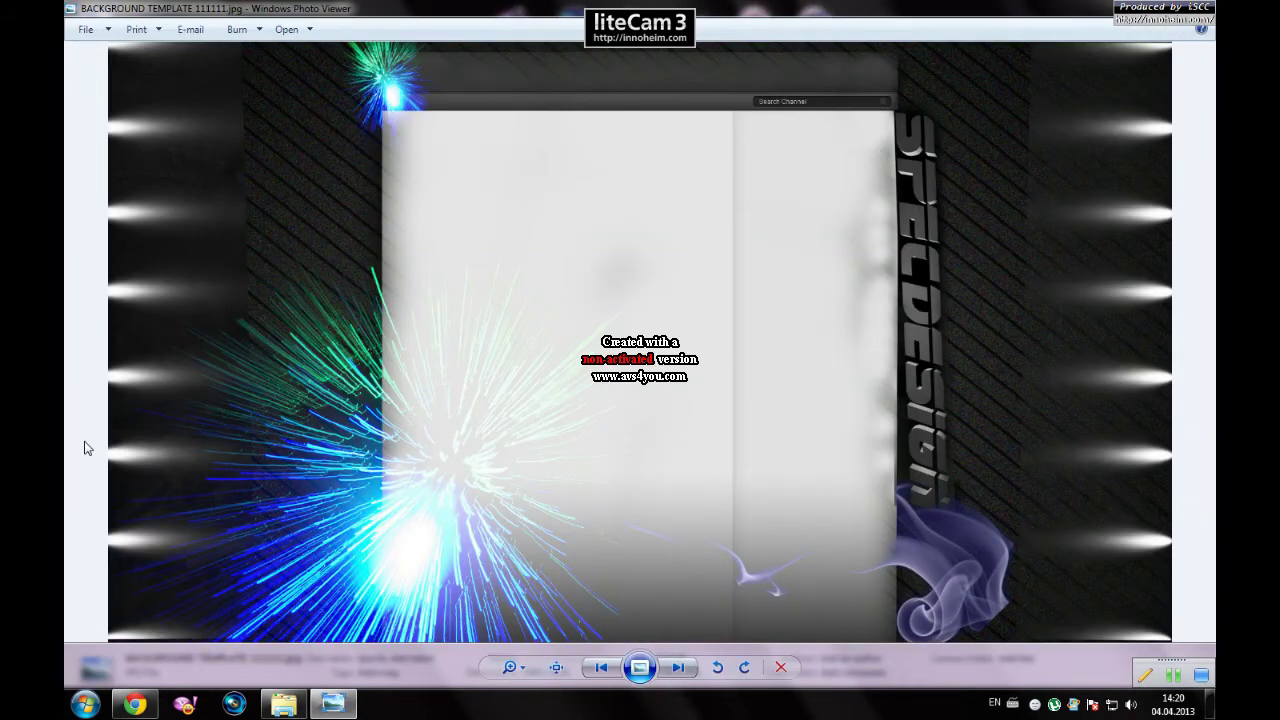
pyautogui.hotkey('alt', 'F4')
pyautogui.hotkey('alt', 'Tab')
pyautogui.click(1092, 68)
# Replace the current channel background with BACKGROUND TEMPLATE 111111.jpg in the channel appearance settings
pyautogui.click(1075, 112)
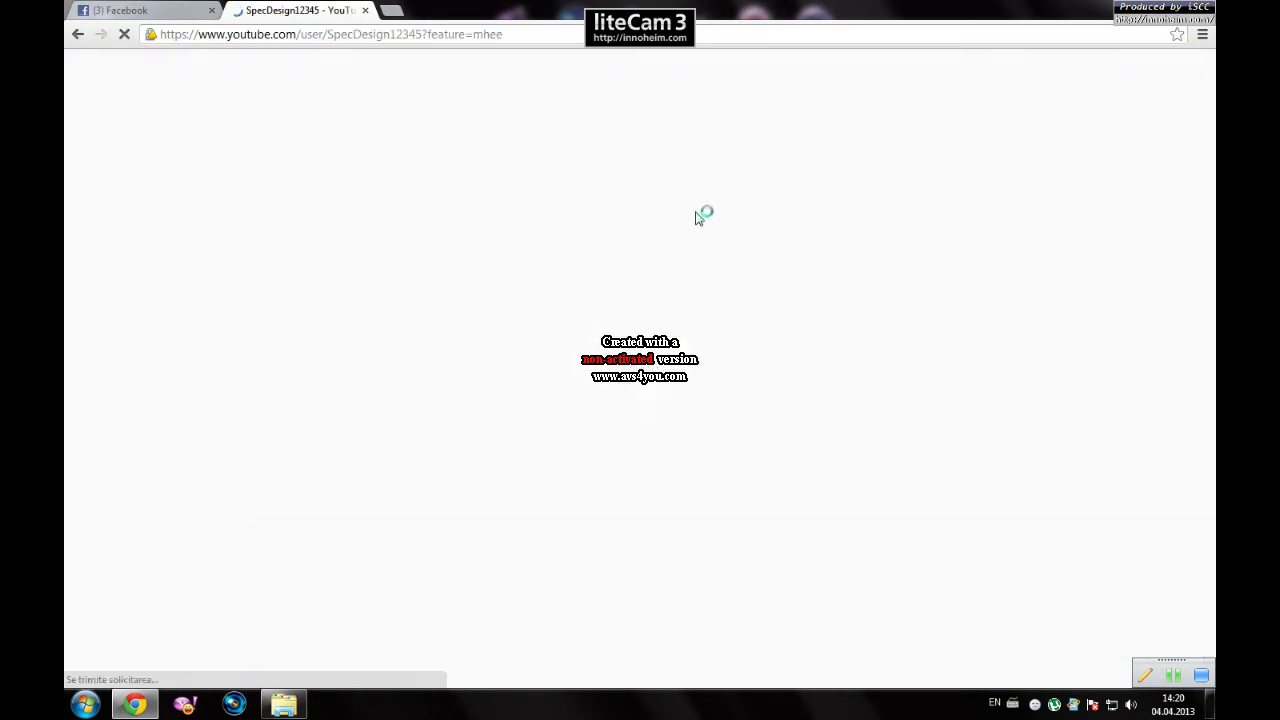
pyautogui.click(302, 155)
pyautogui.click(291, 337)
pyautogui.click(297, 334)
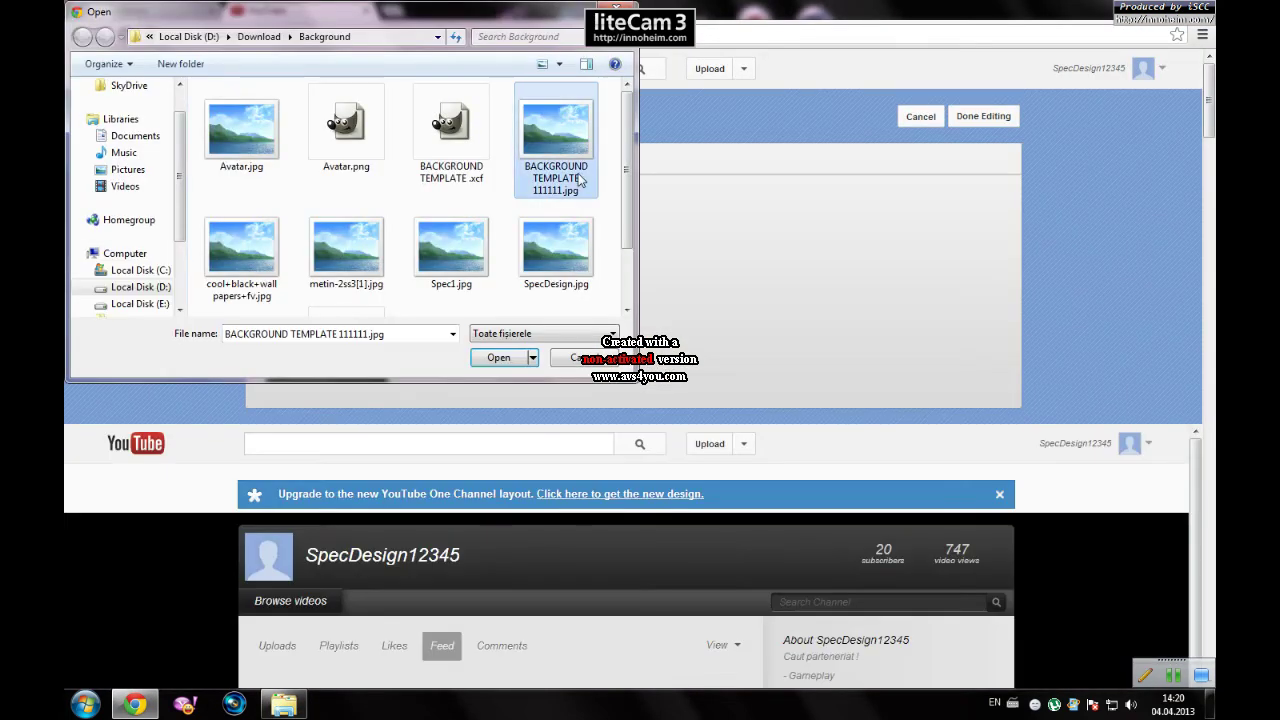
pyautogui.click(500, 362)
# Scroll the channel page to review the new light-burst SPECDESIGN background
pyautogui.scroll(-5, 185, 343)
pyautogui.scroll(-2, 185, 343)
pyautogui.scroll(5, 270, 158)
pyautogui.scroll(2, 270, 158)
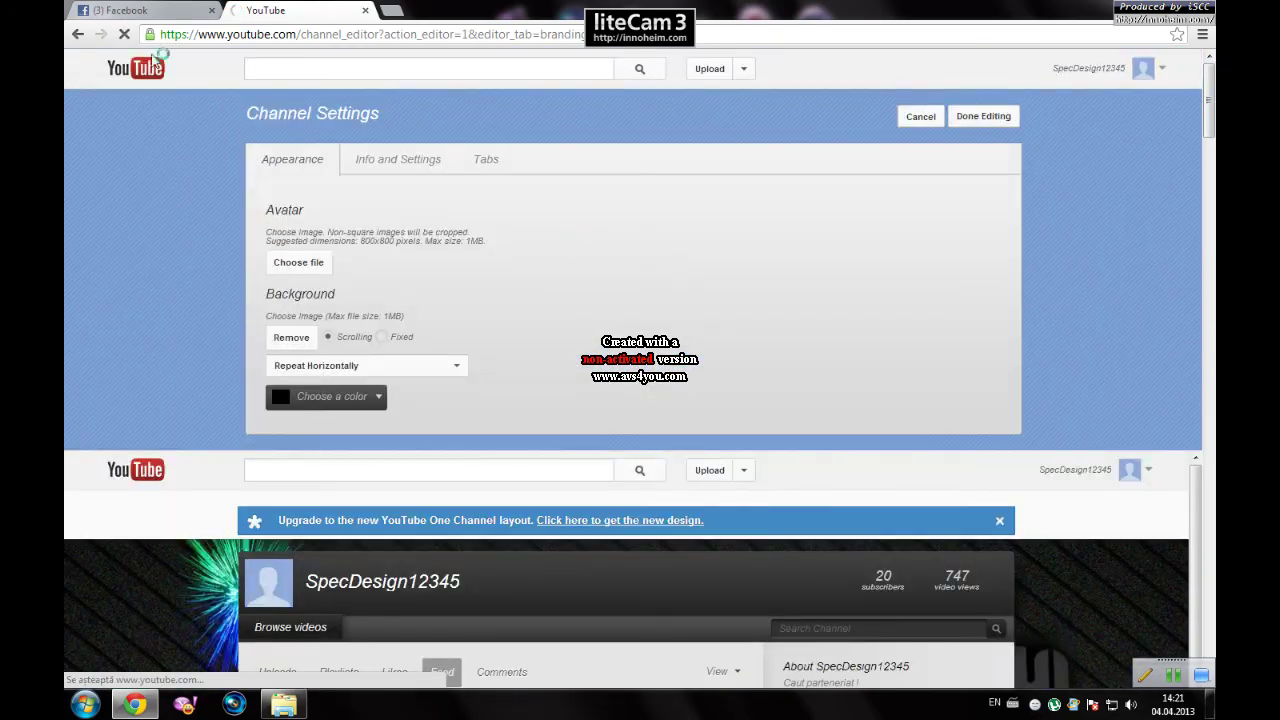
pyautogui.scroll(-4, 556, 212)
pyautogui.scroll(3, 729, 400)
pyautogui.scroll(1, 717, 449)
pyautogui.scroll(-5, 802, 516)
pyautogui.scroll(5, 802, 516)
pyautogui.scroll(-2, 703, 568)
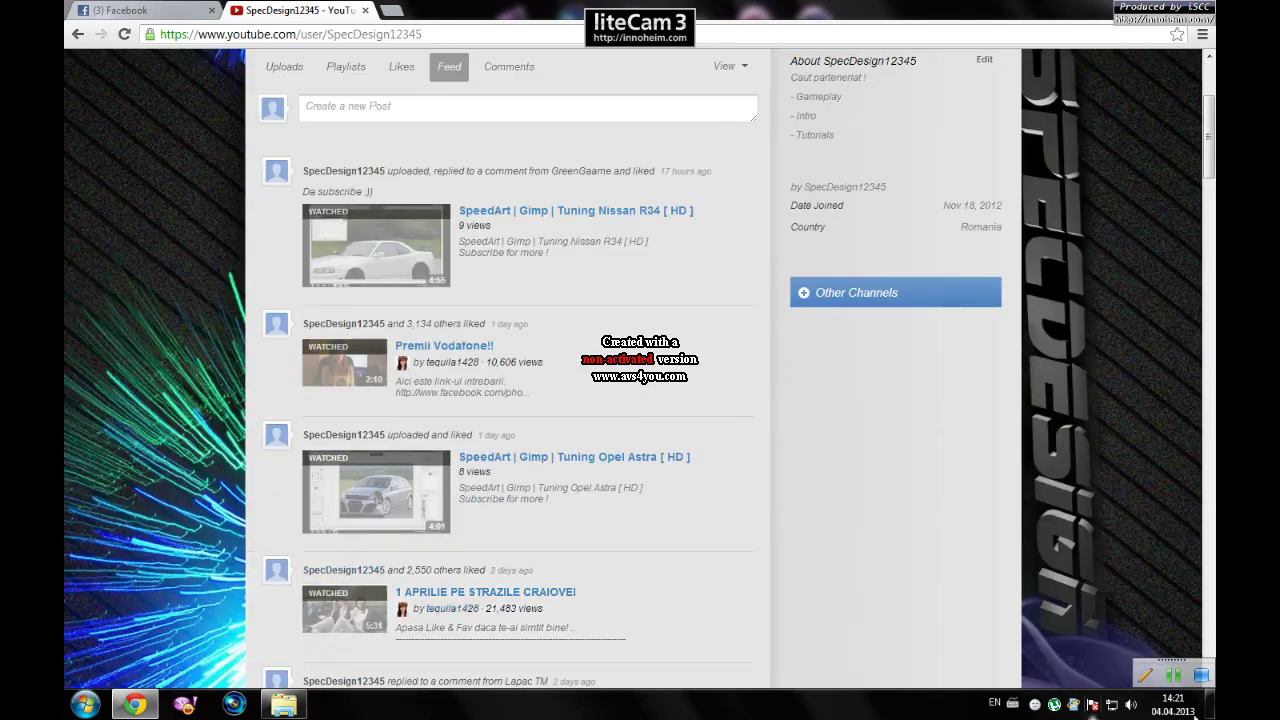
pyautogui.scroll(2, 893, 228)
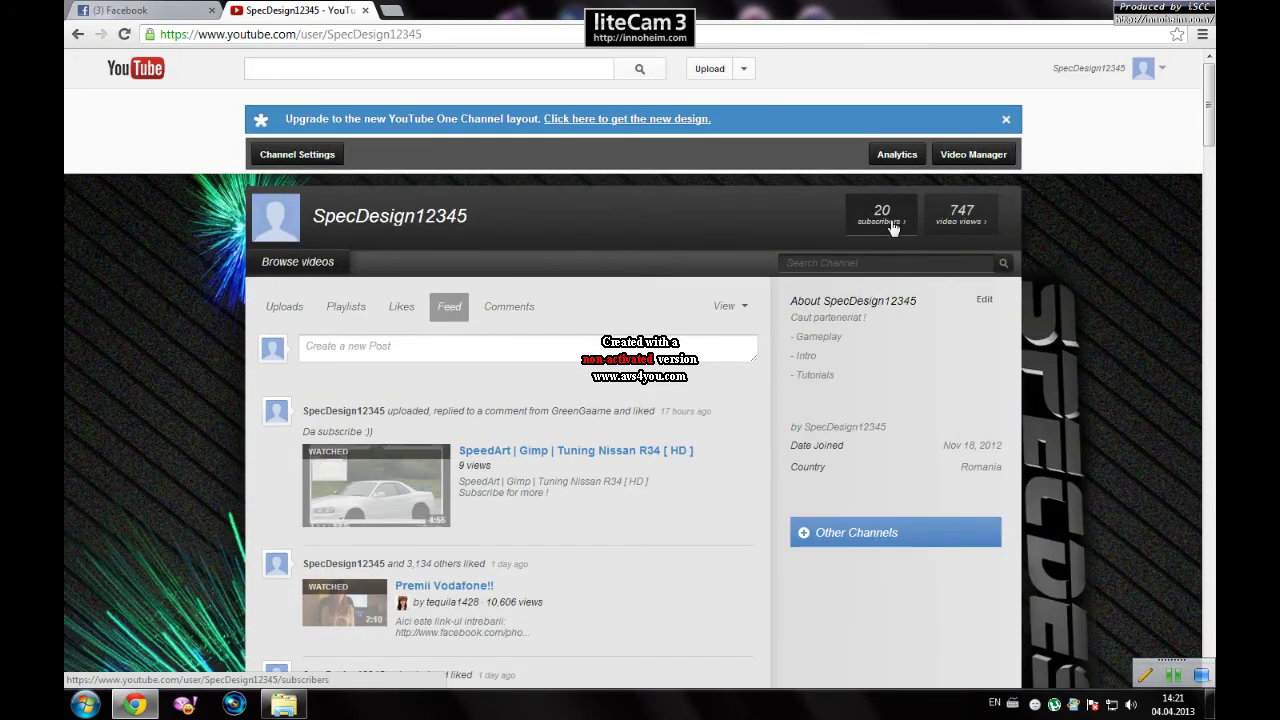